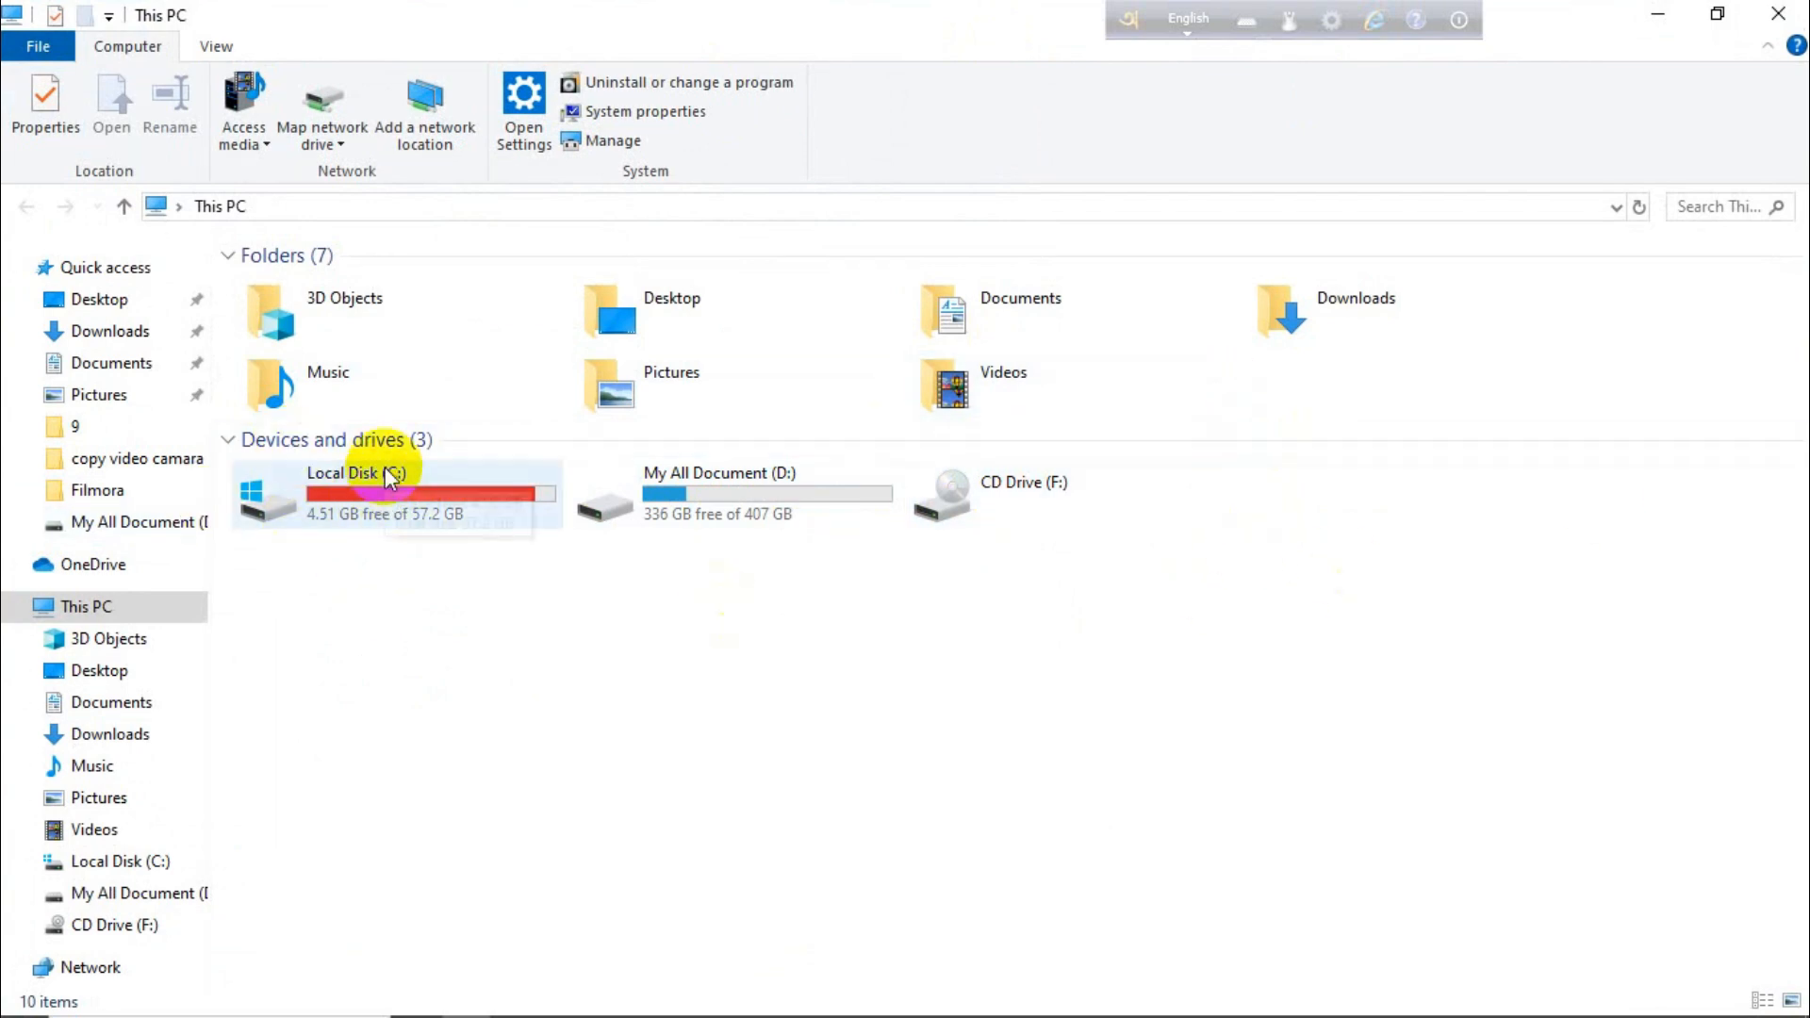
mouse_move(390, 479)
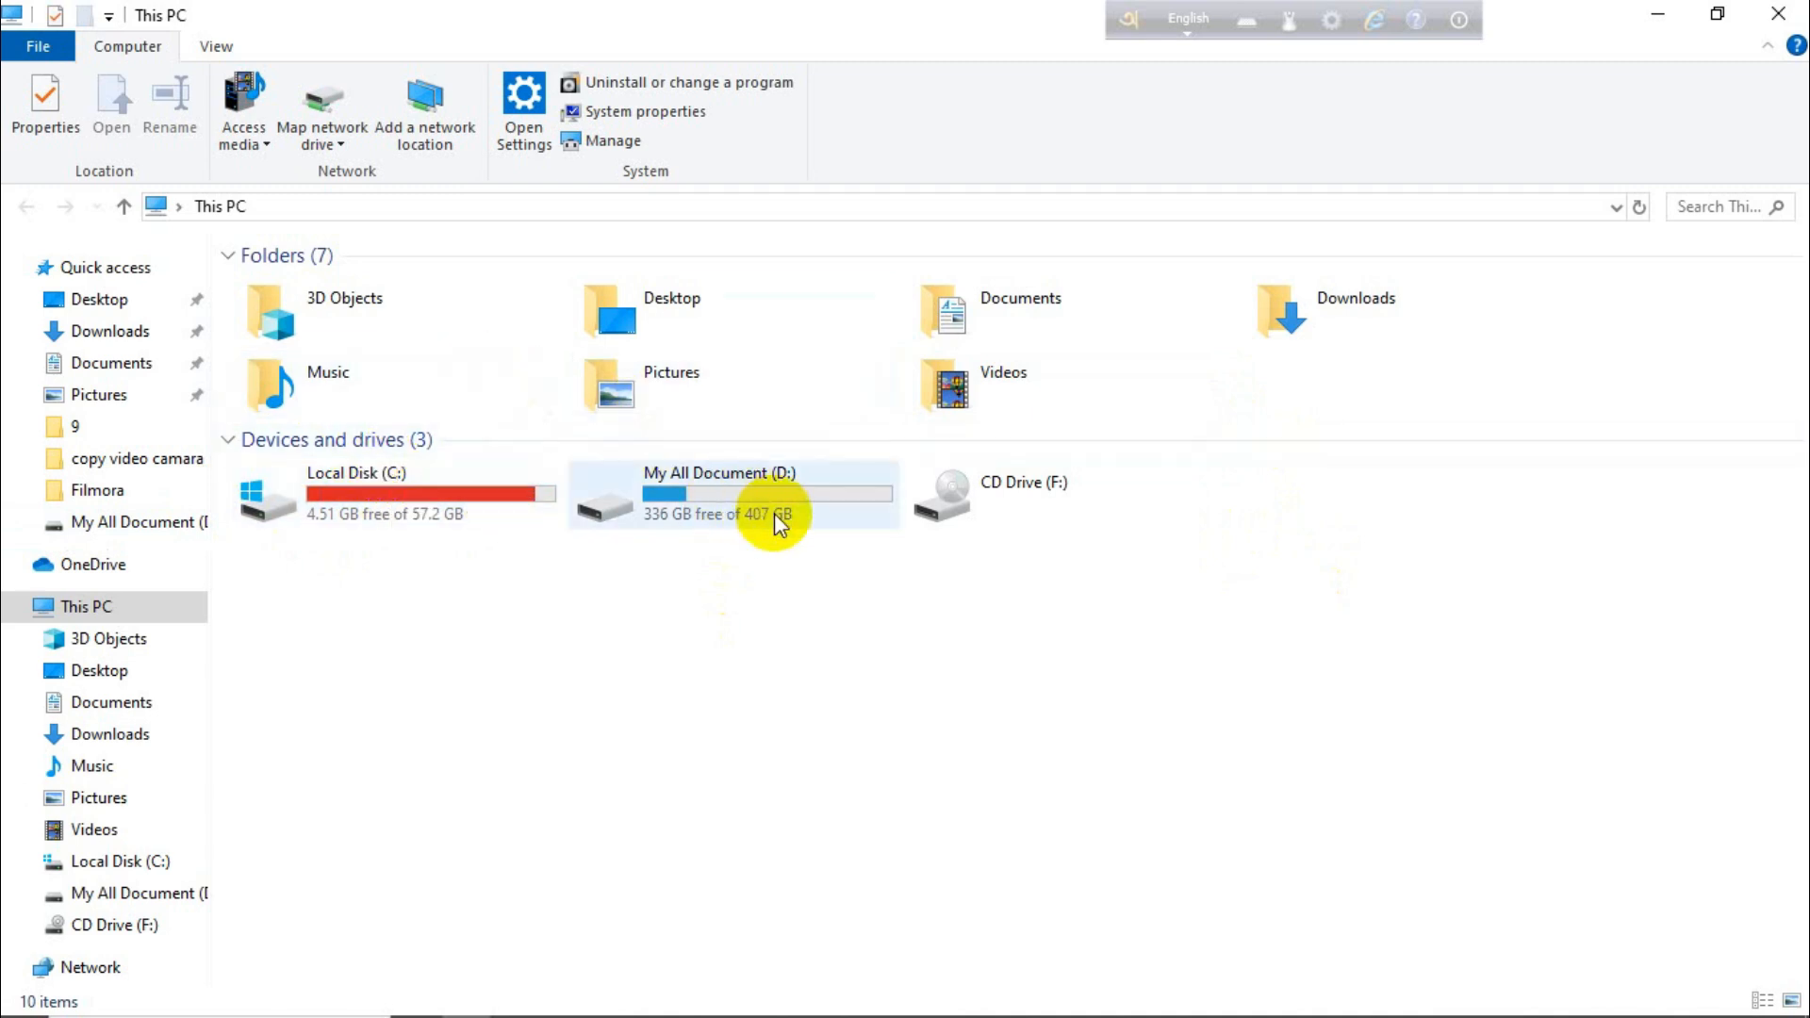
mouse_move(763, 521)
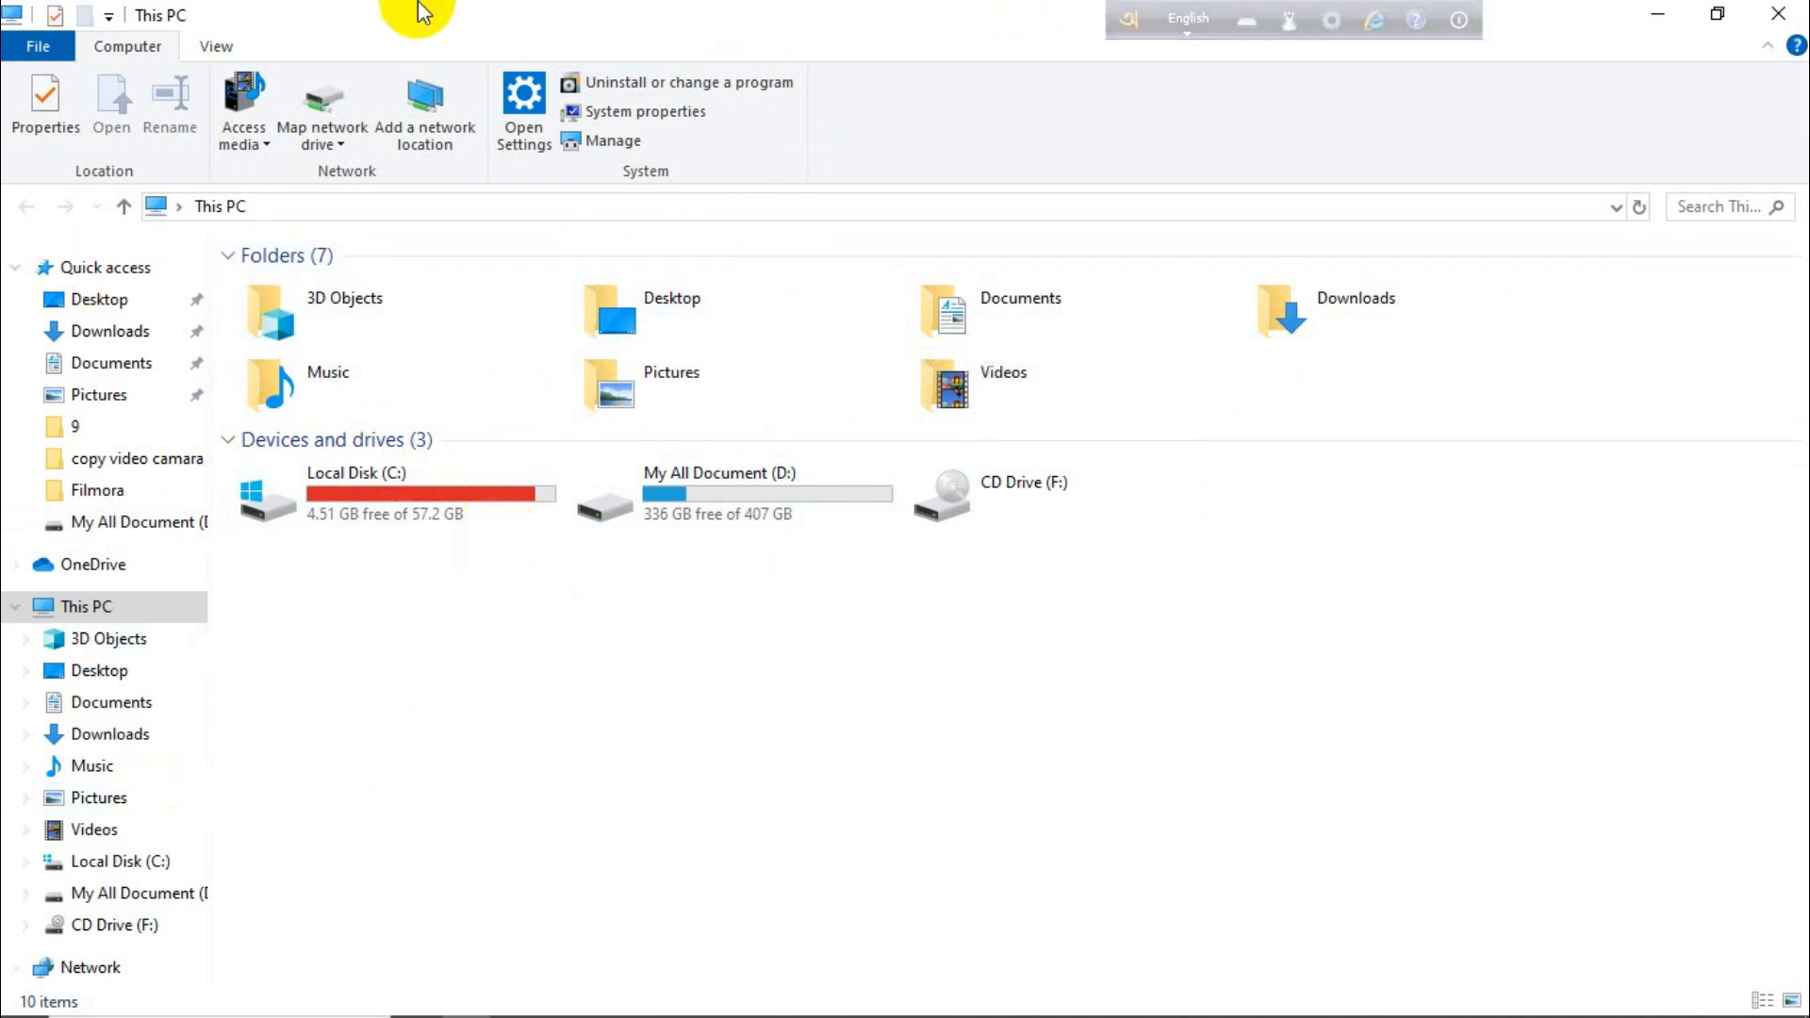
left_click(92, 611)
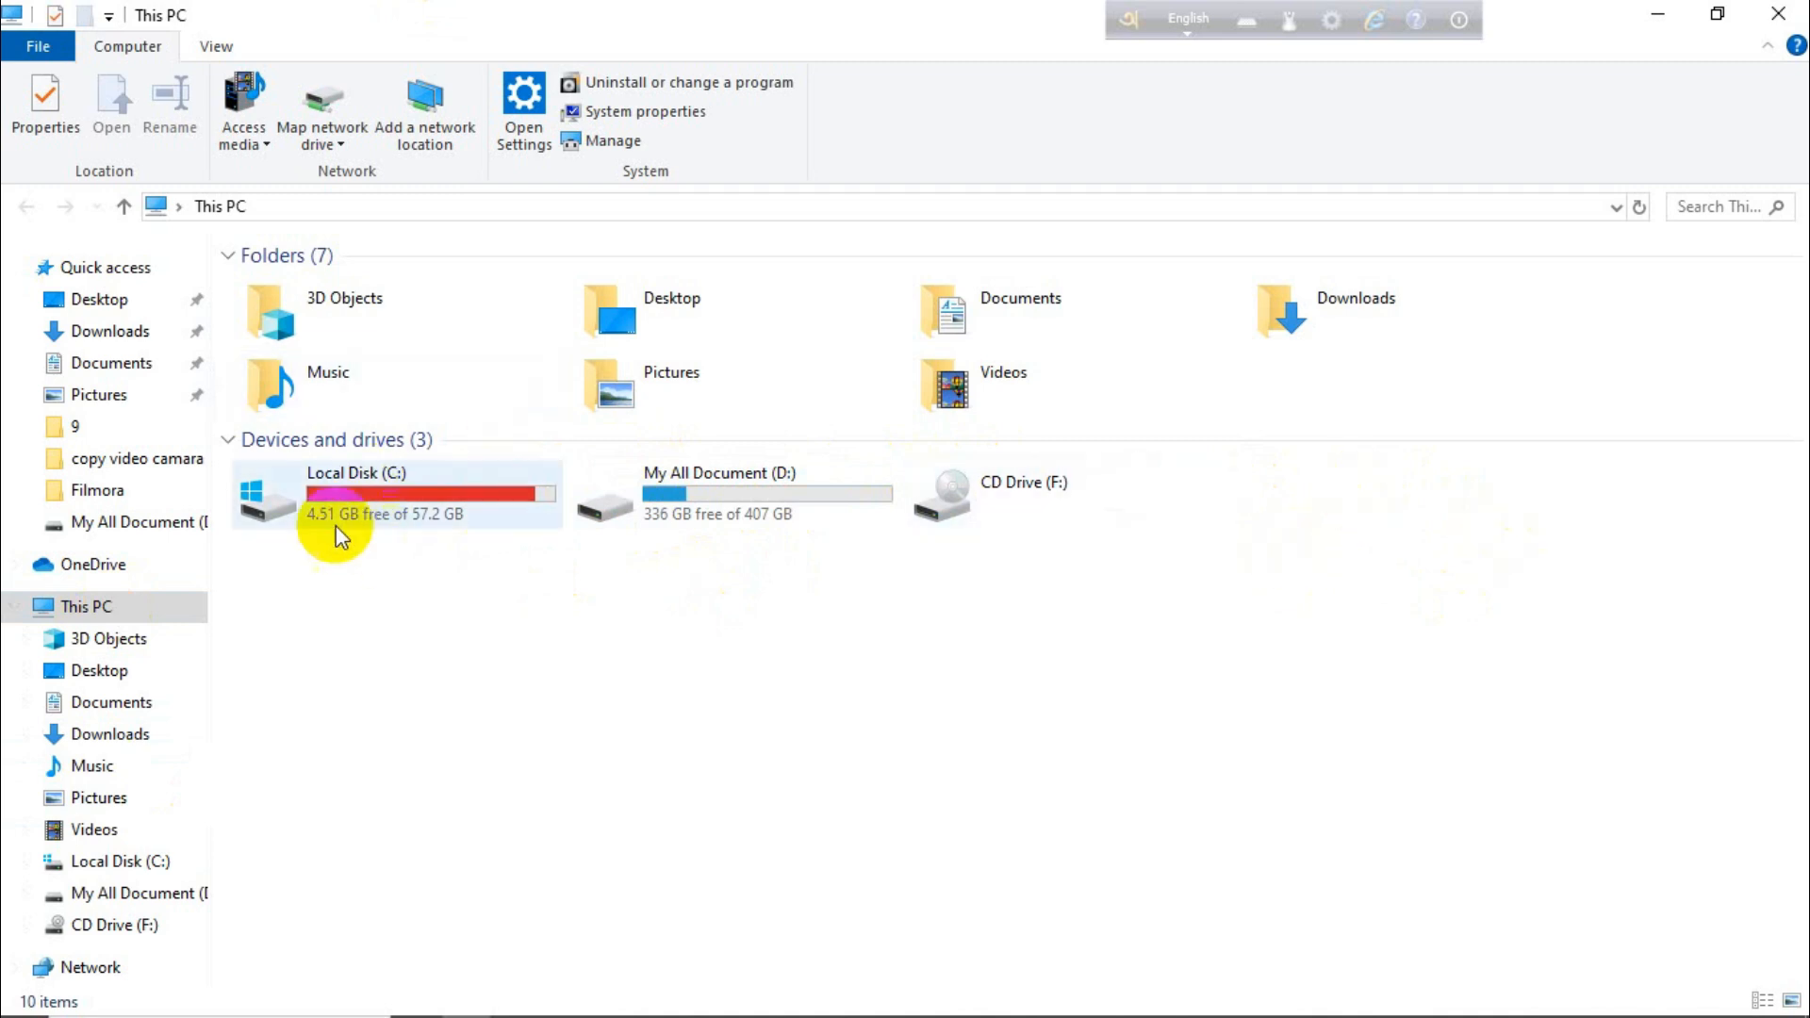
left_click(405, 519)
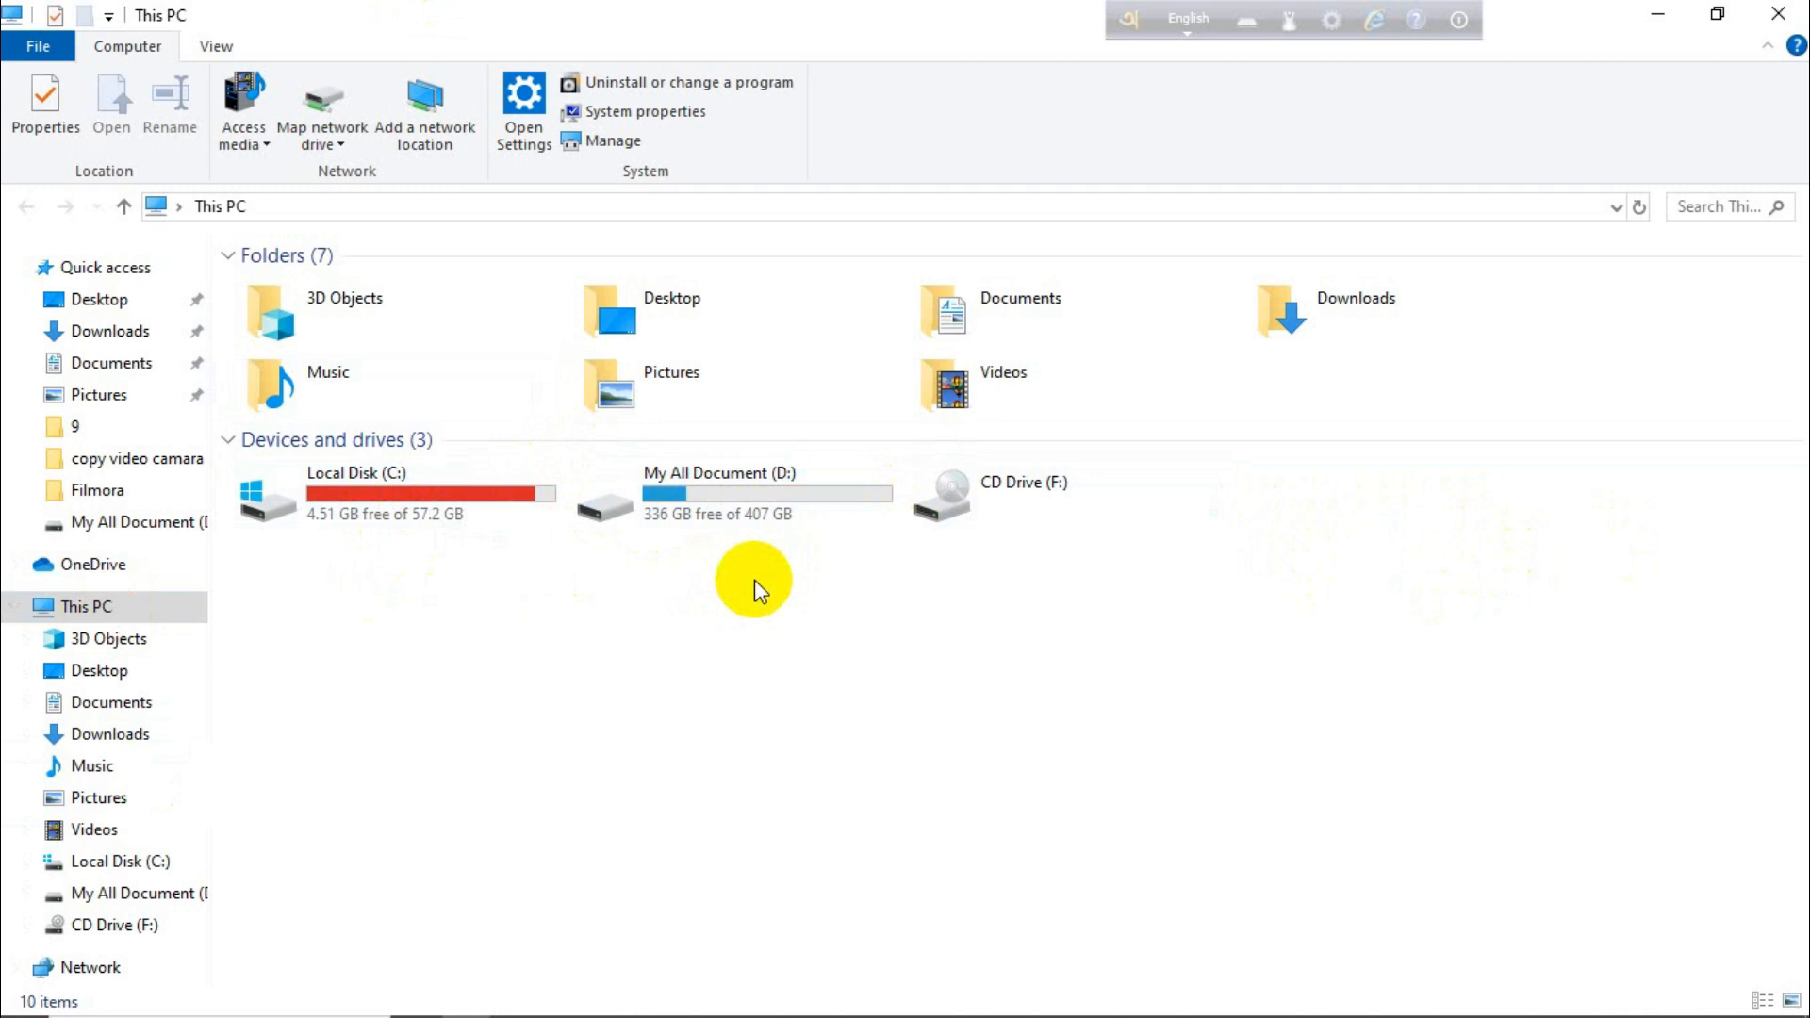
left_click(529, 496)
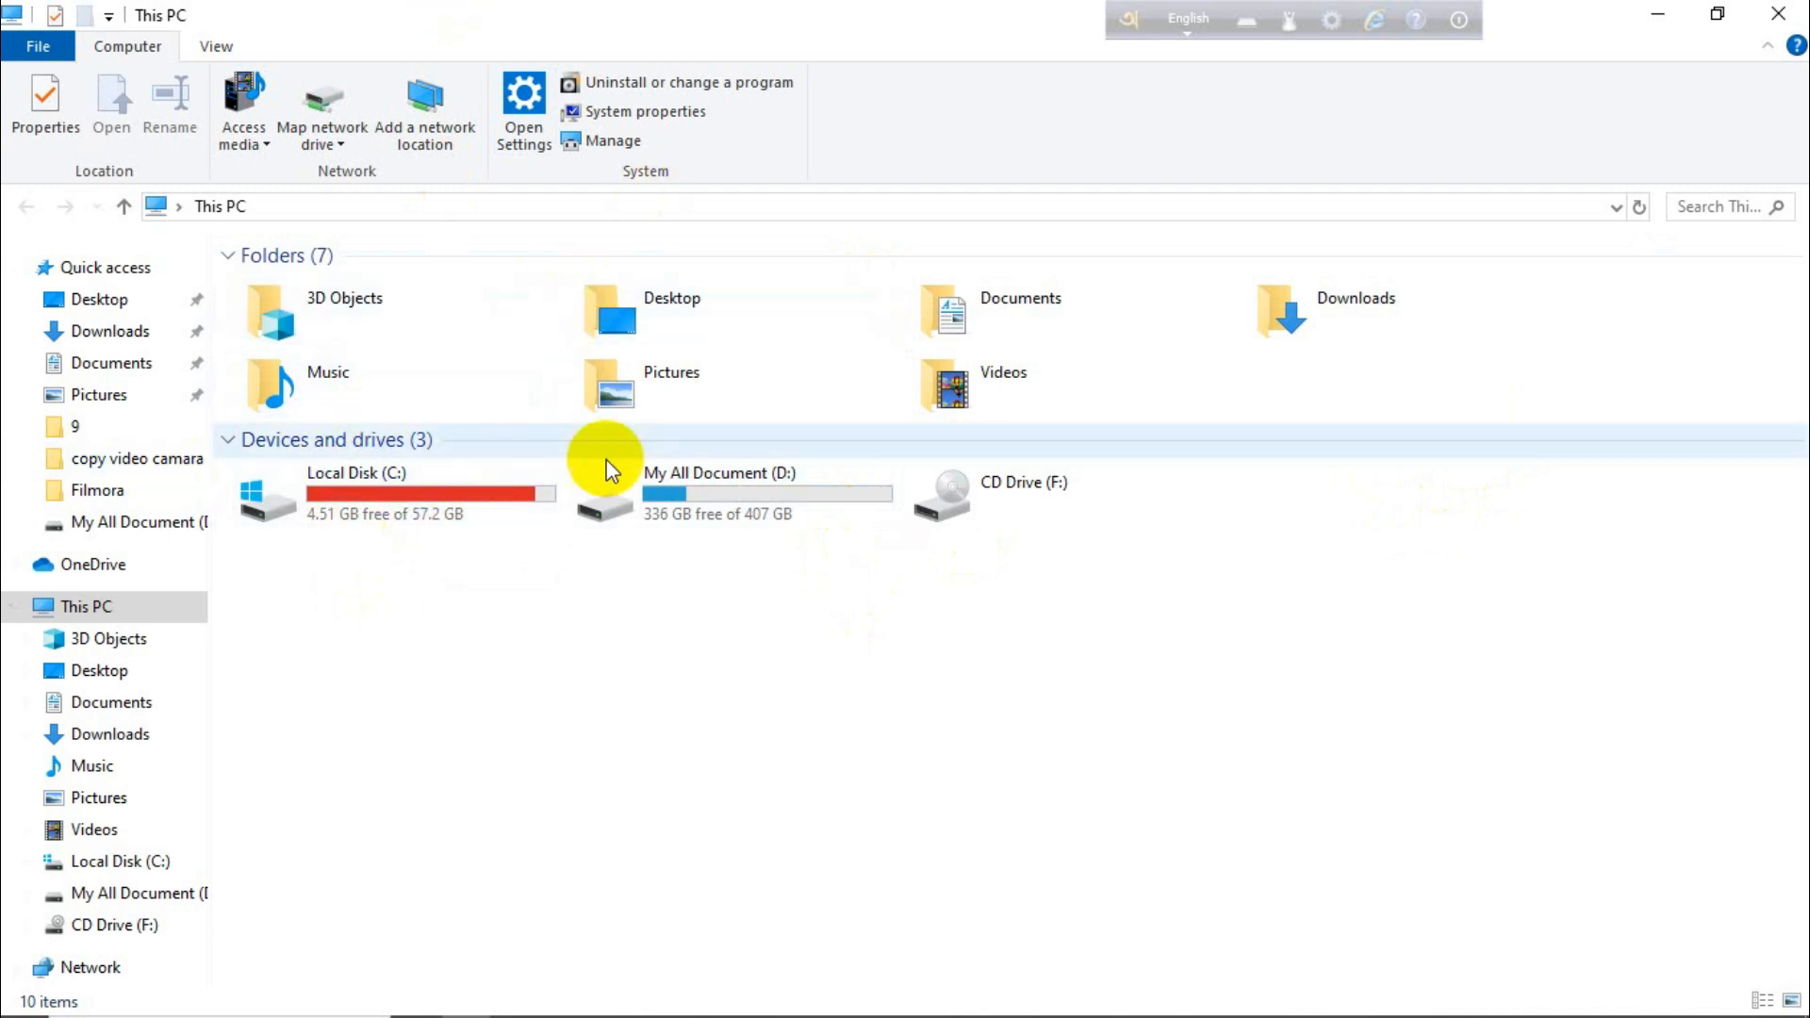
Open Disk Management for this PC and start shrinking the My All Document (D:) volume
right_click(91, 618)
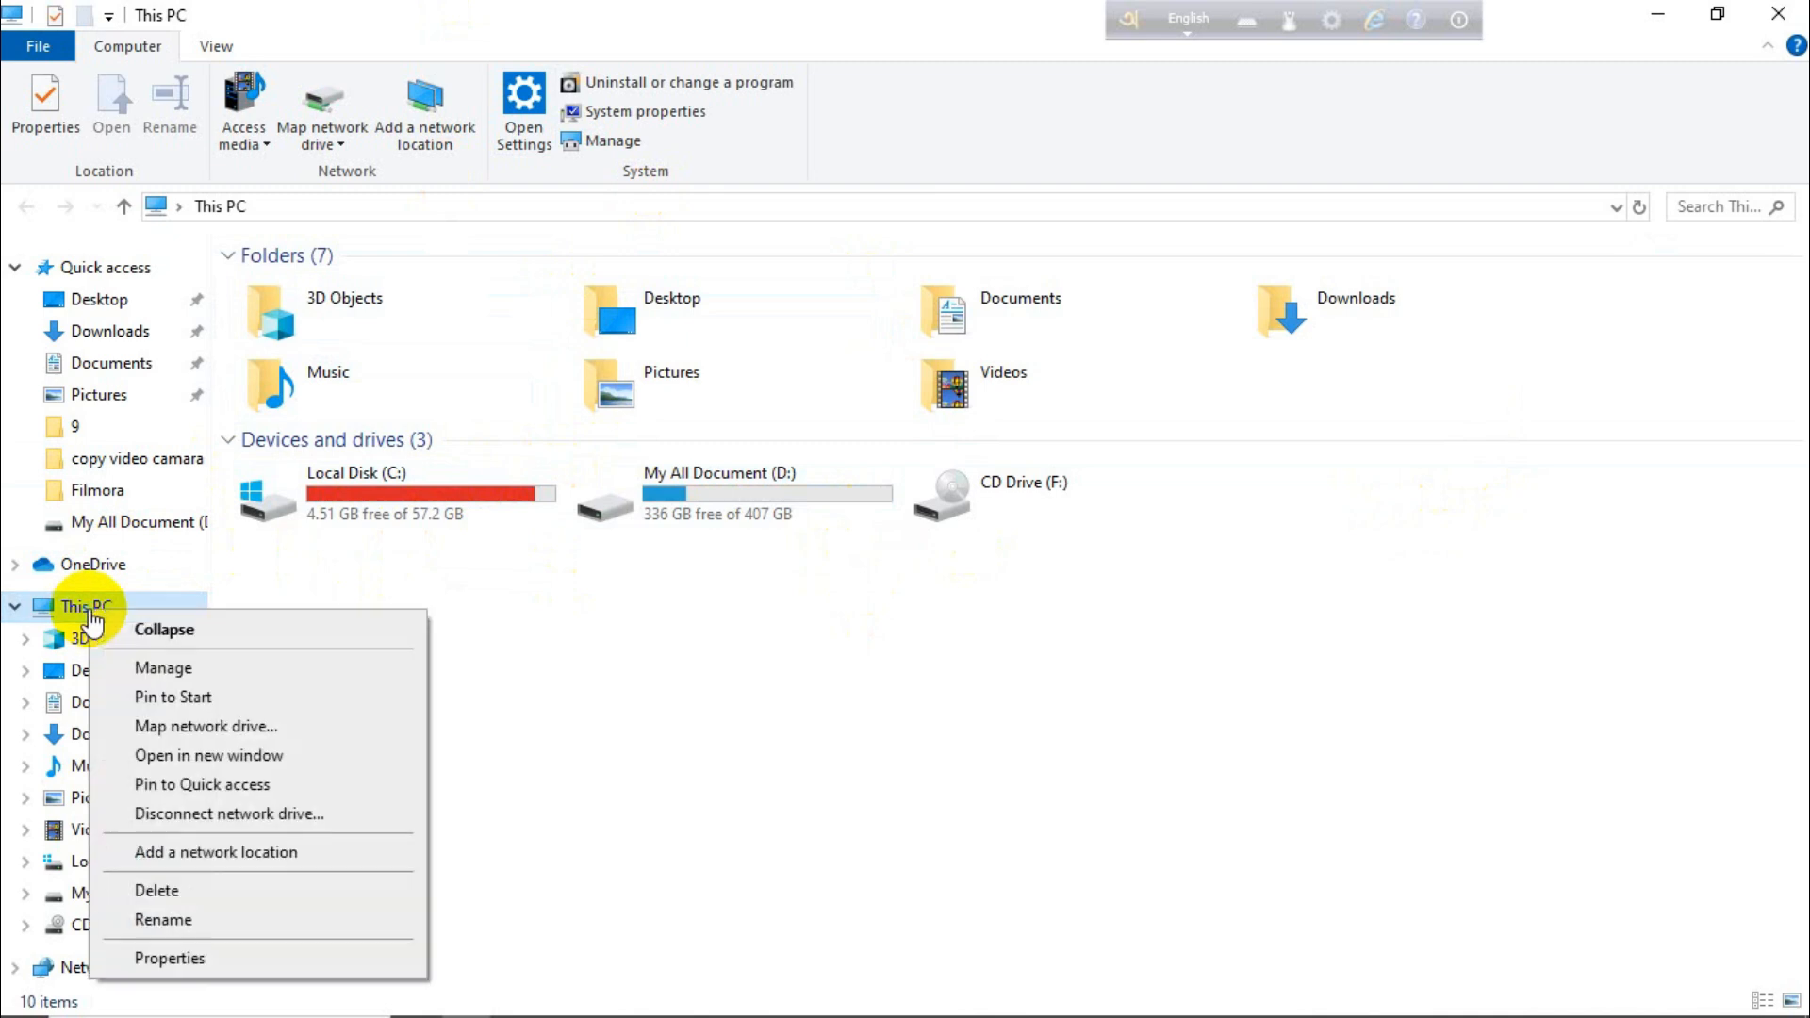
left_click(186, 671)
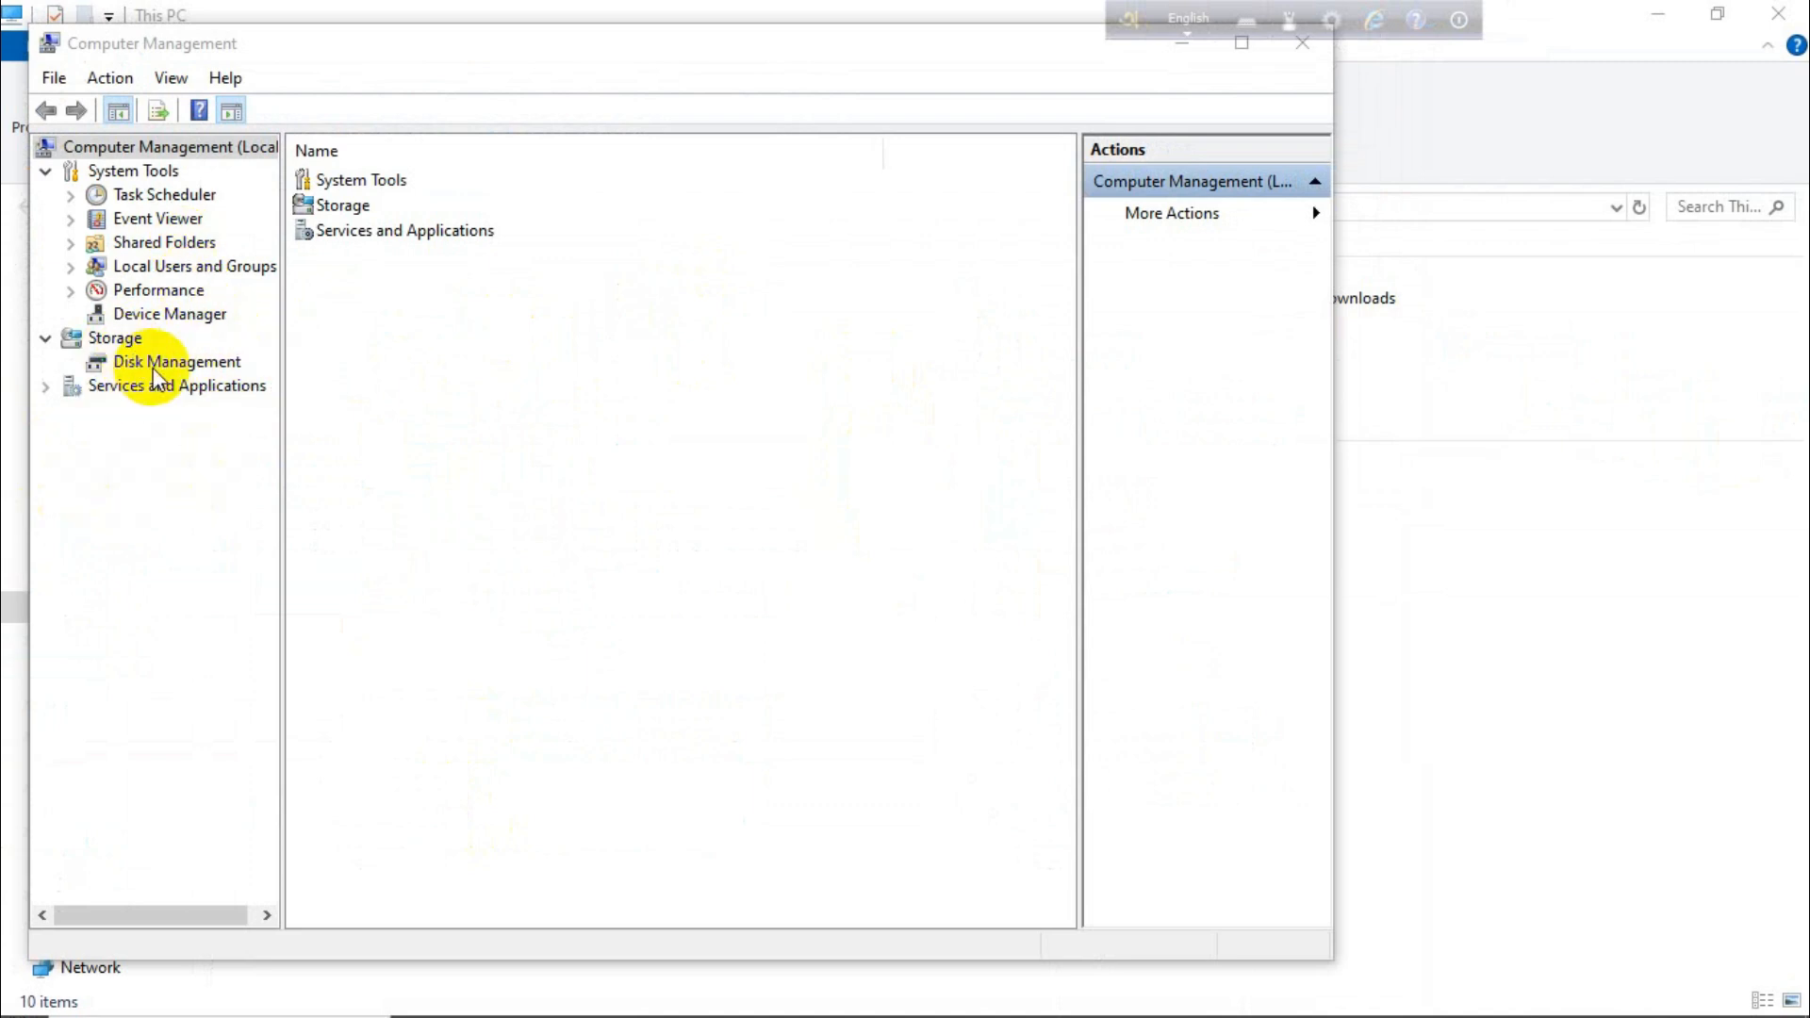
left_click(178, 363)
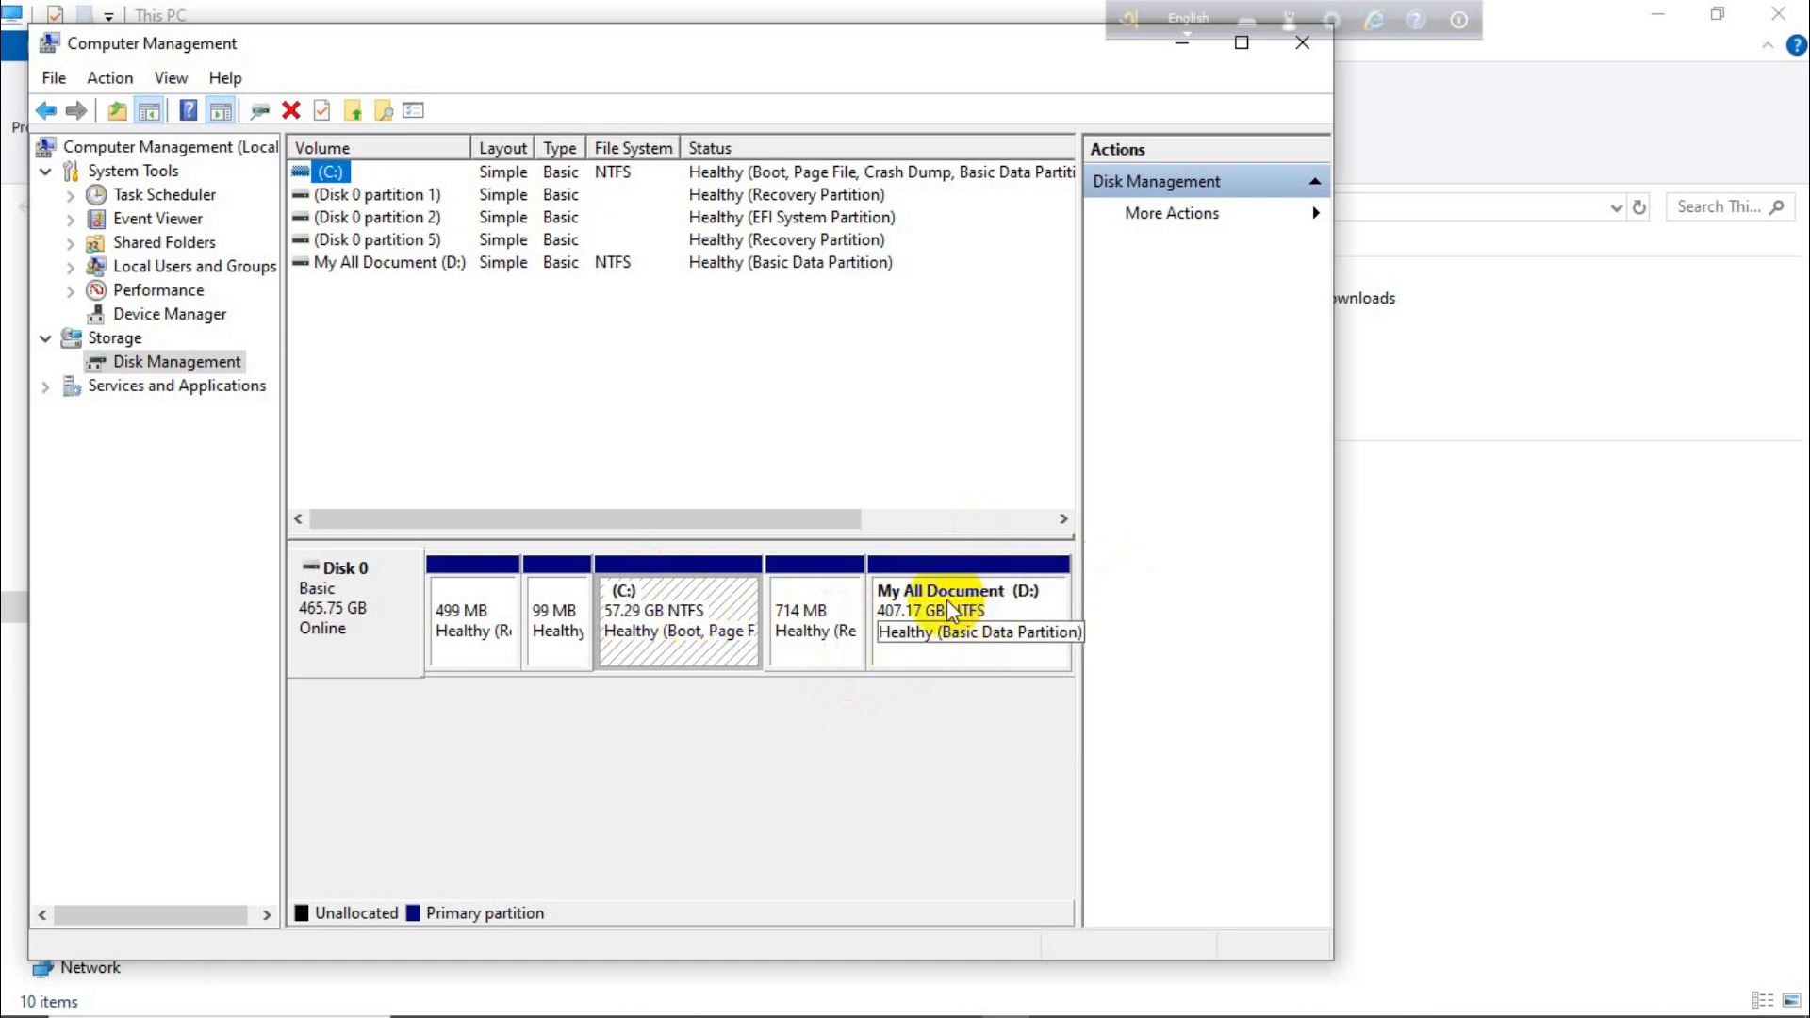
right_click(951, 610)
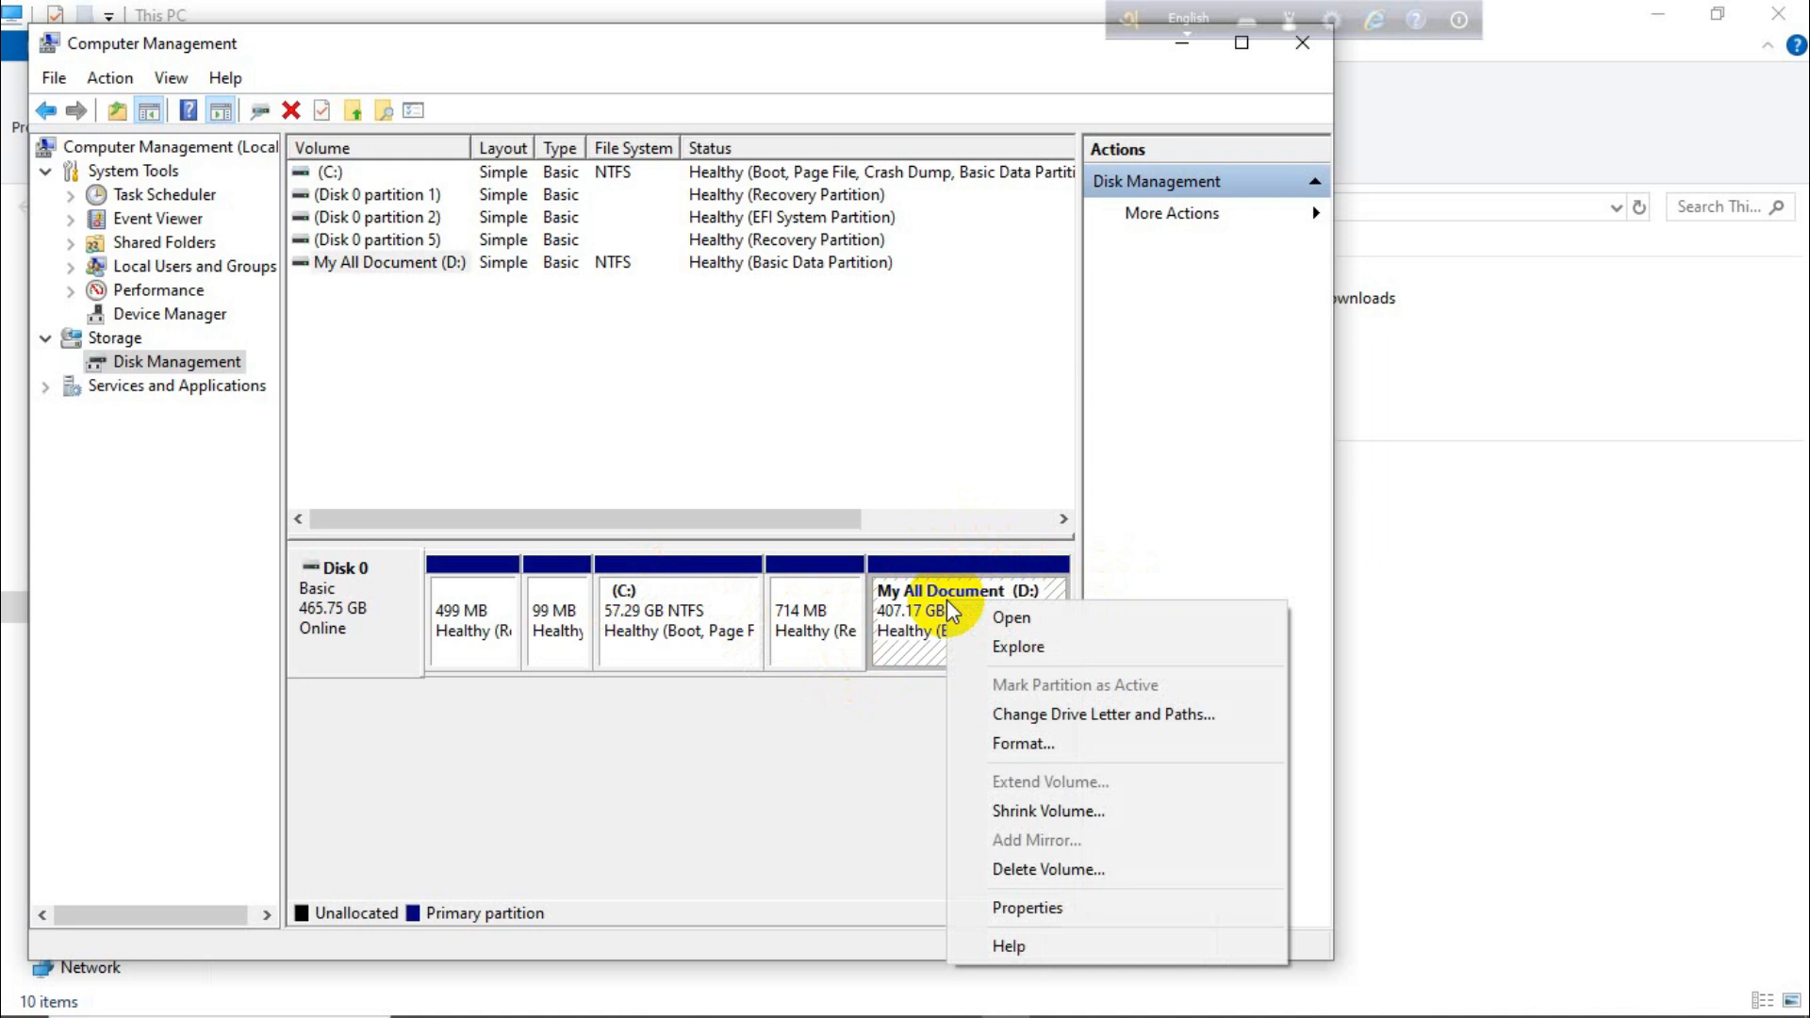
left_click(1055, 820)
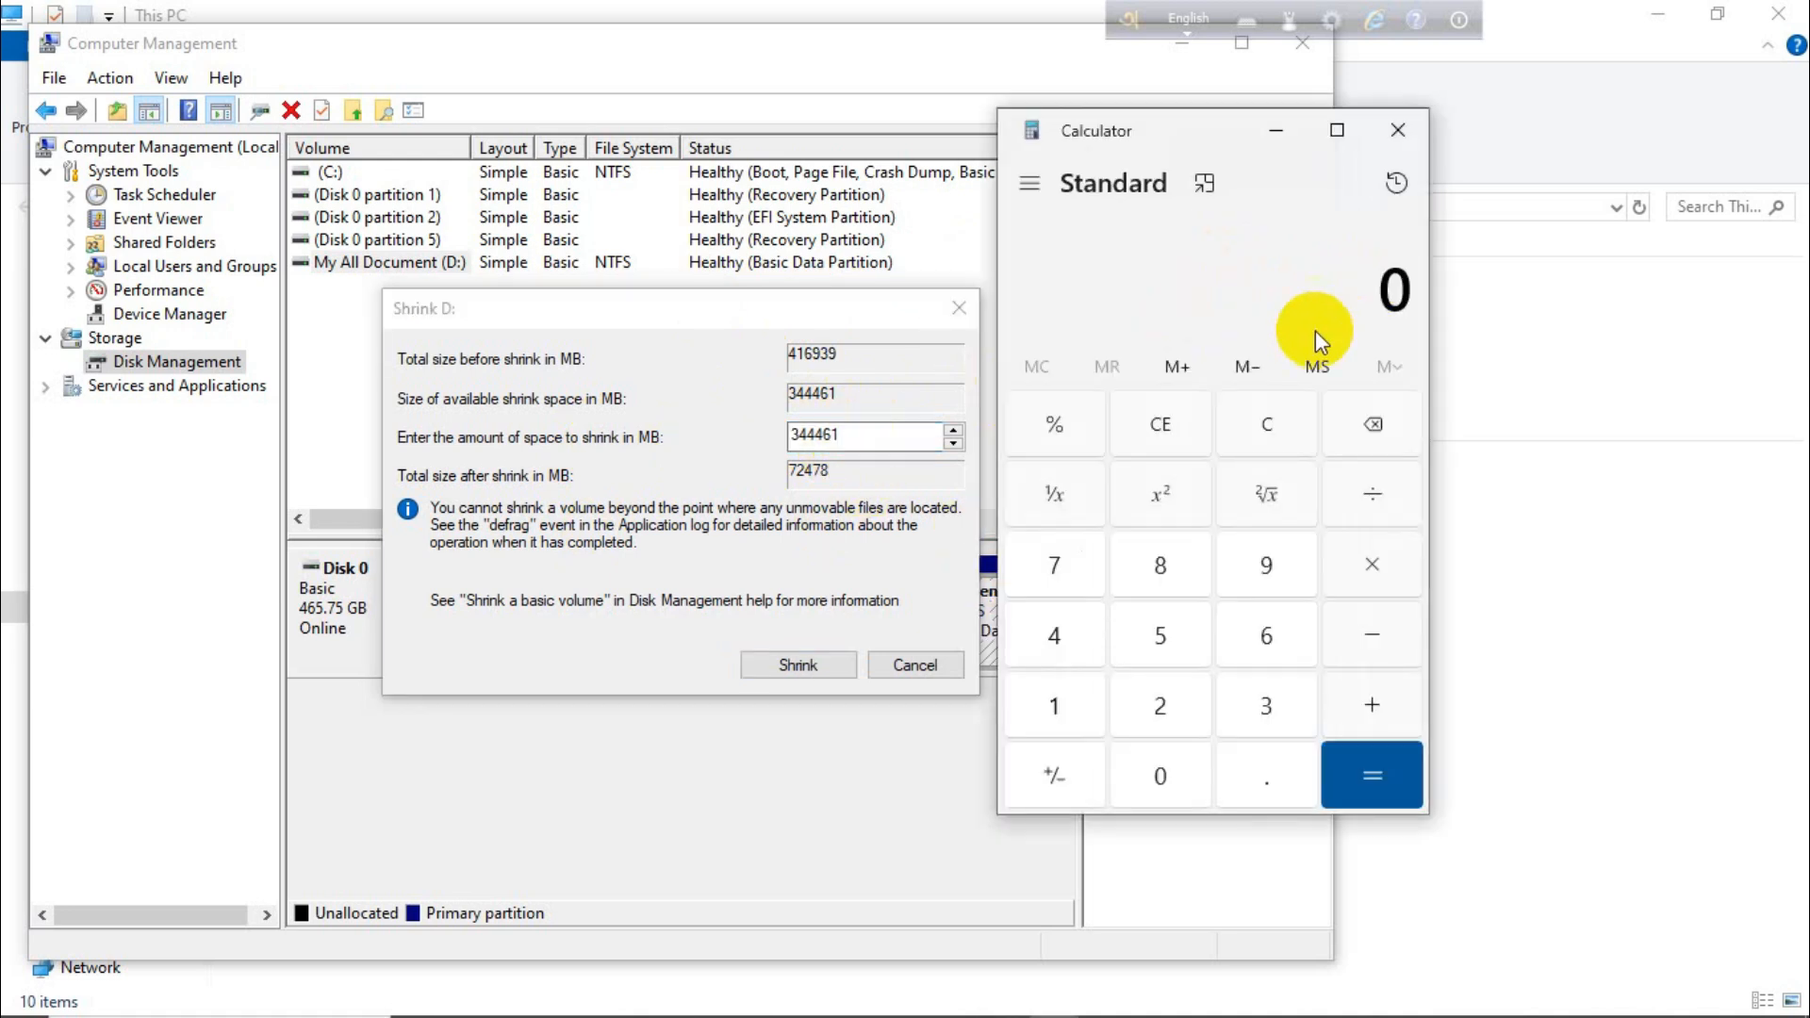
Compute 1024 × 50 in Calculator to get the shrink amount in MB, and close it
left_click(1081, 703)
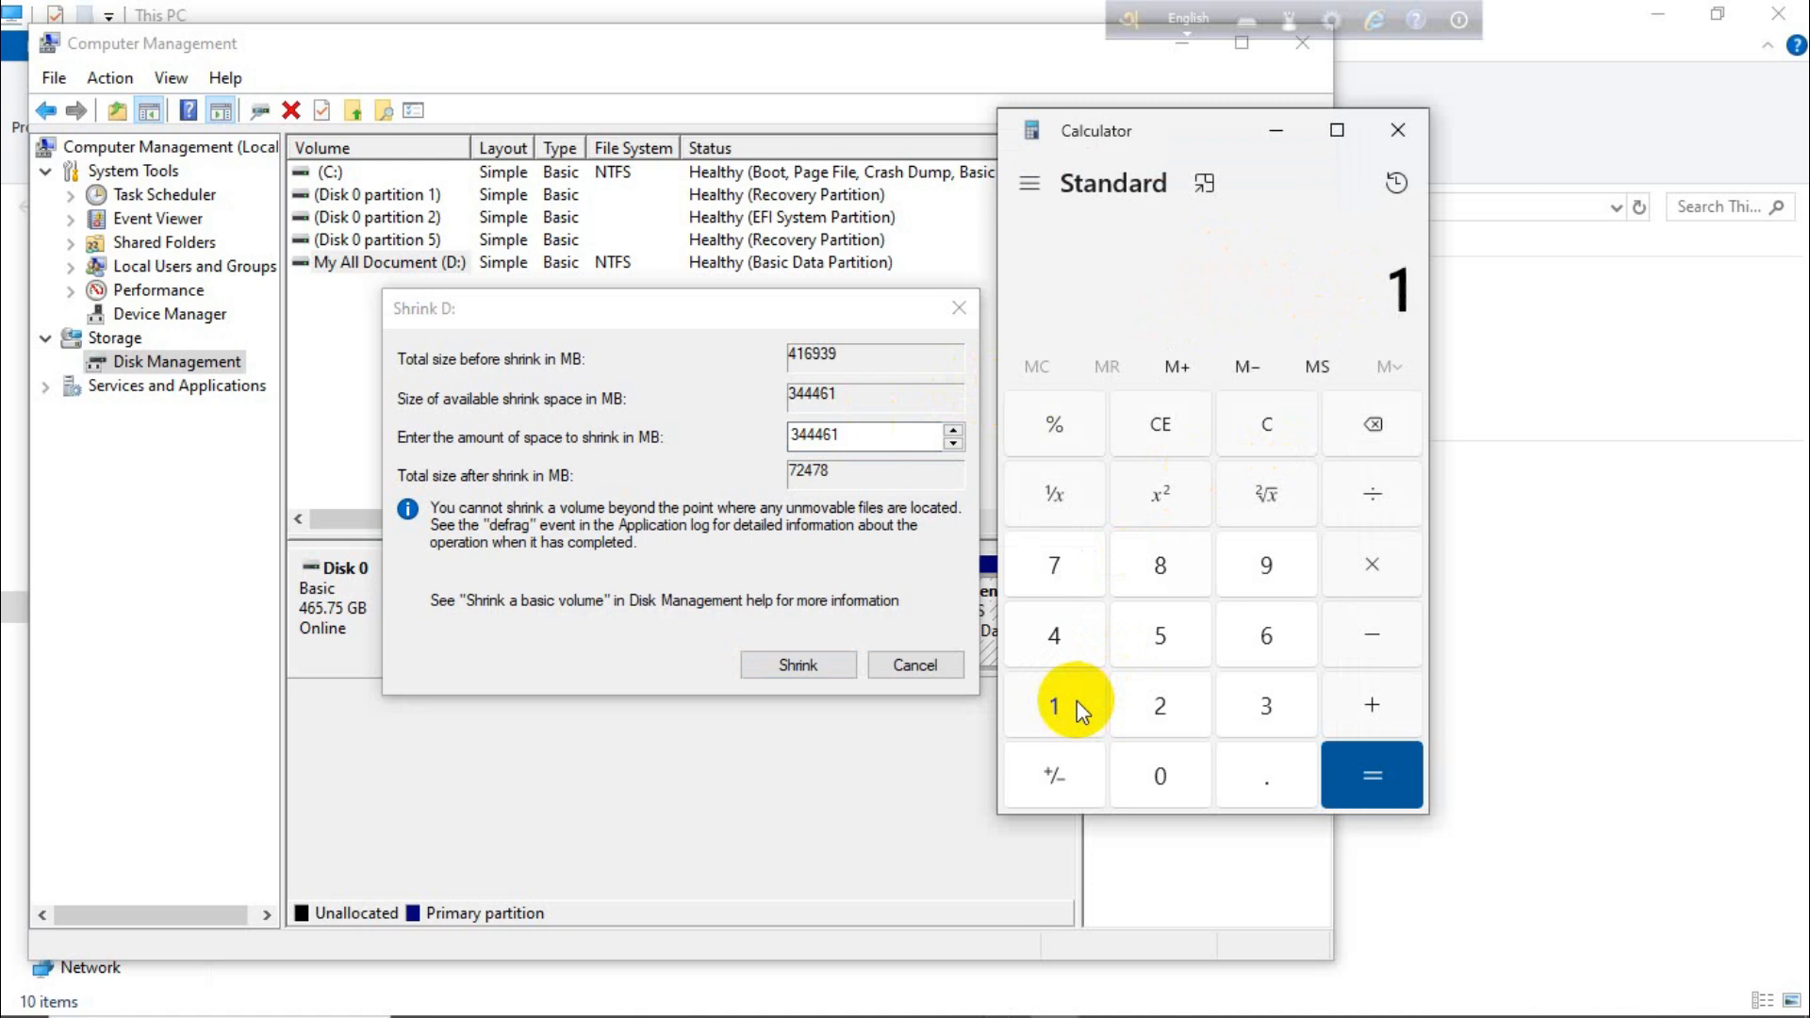
left_click(1173, 781)
left_click(1170, 720)
left_click(1060, 638)
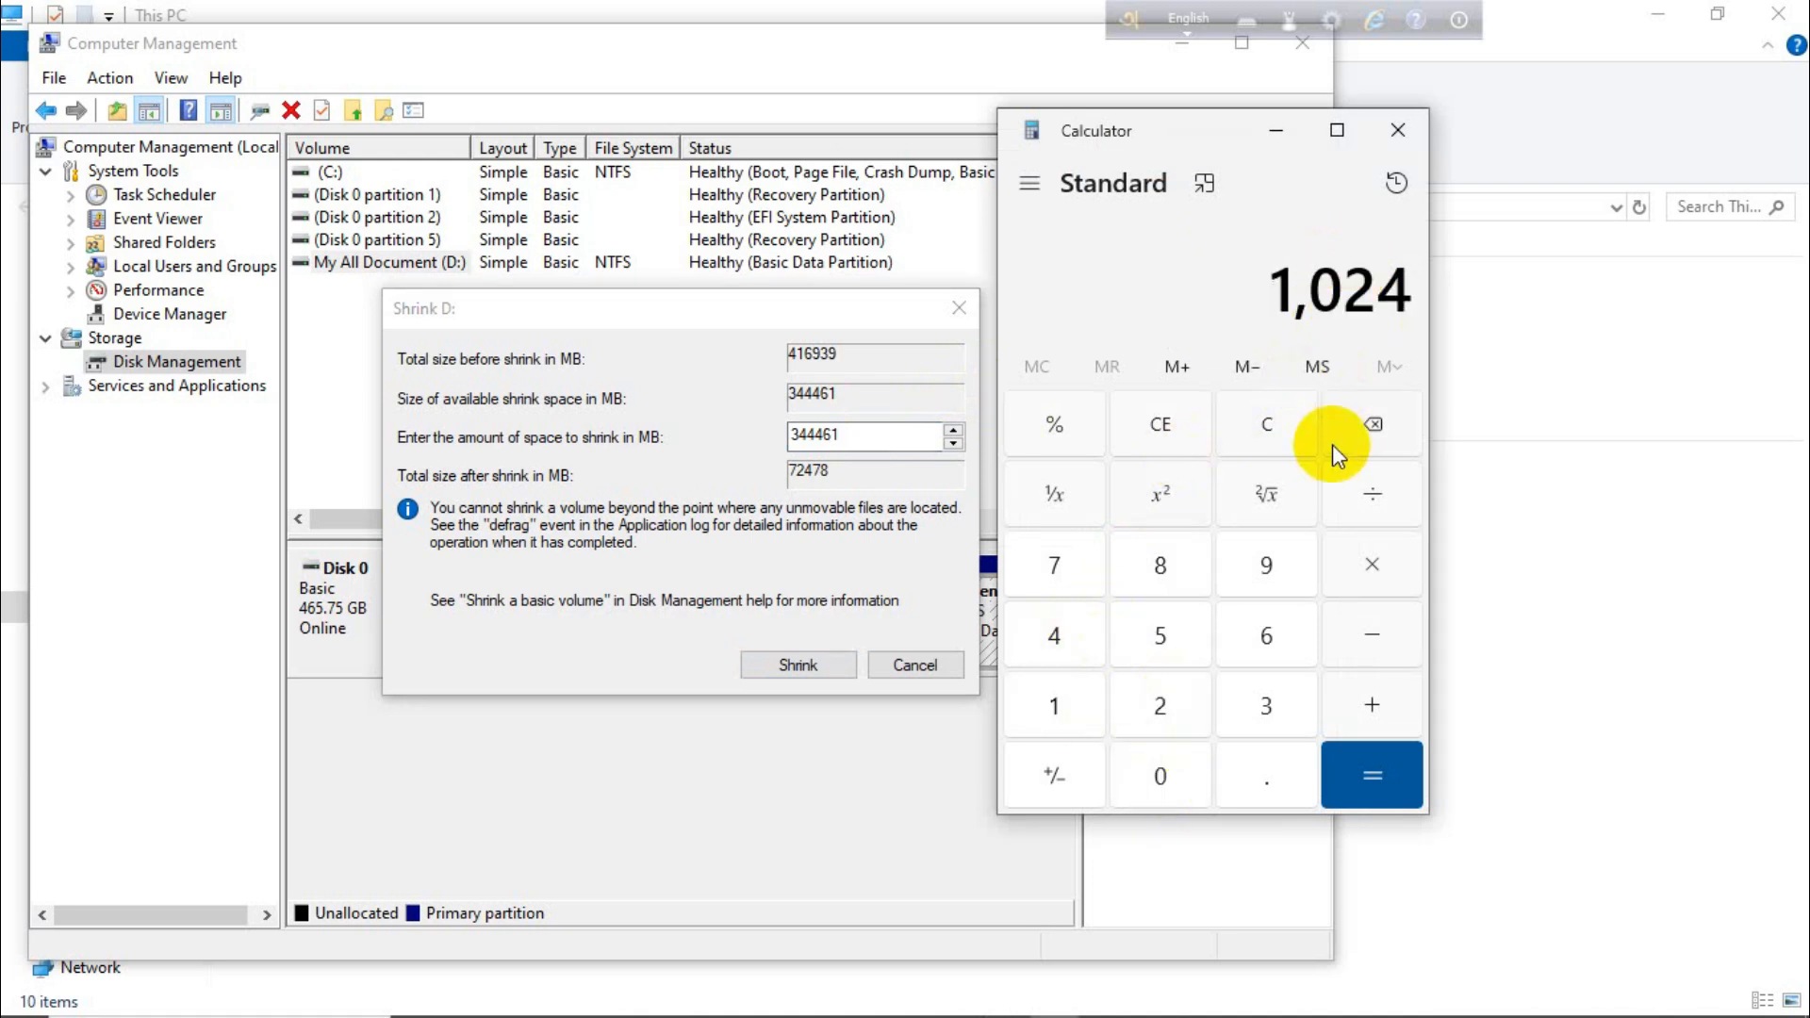
left_click(1374, 568)
left_click(1173, 634)
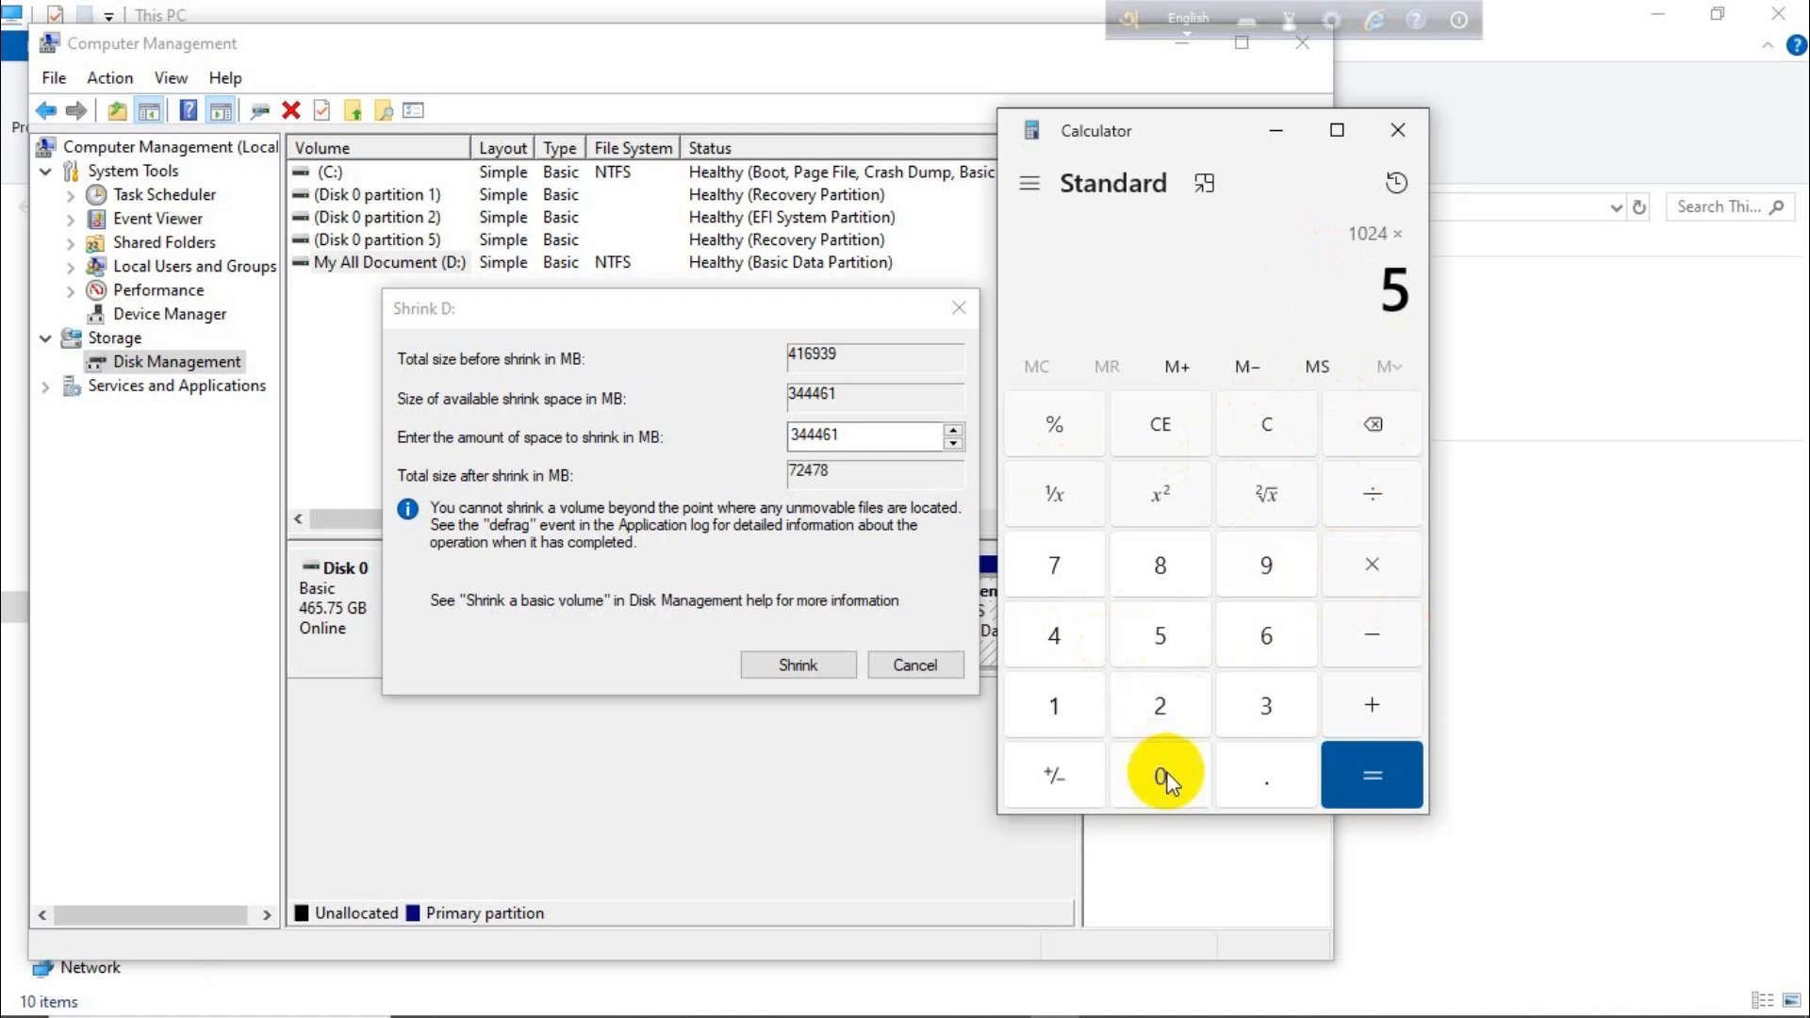
left_click(1161, 768)
left_click(1373, 754)
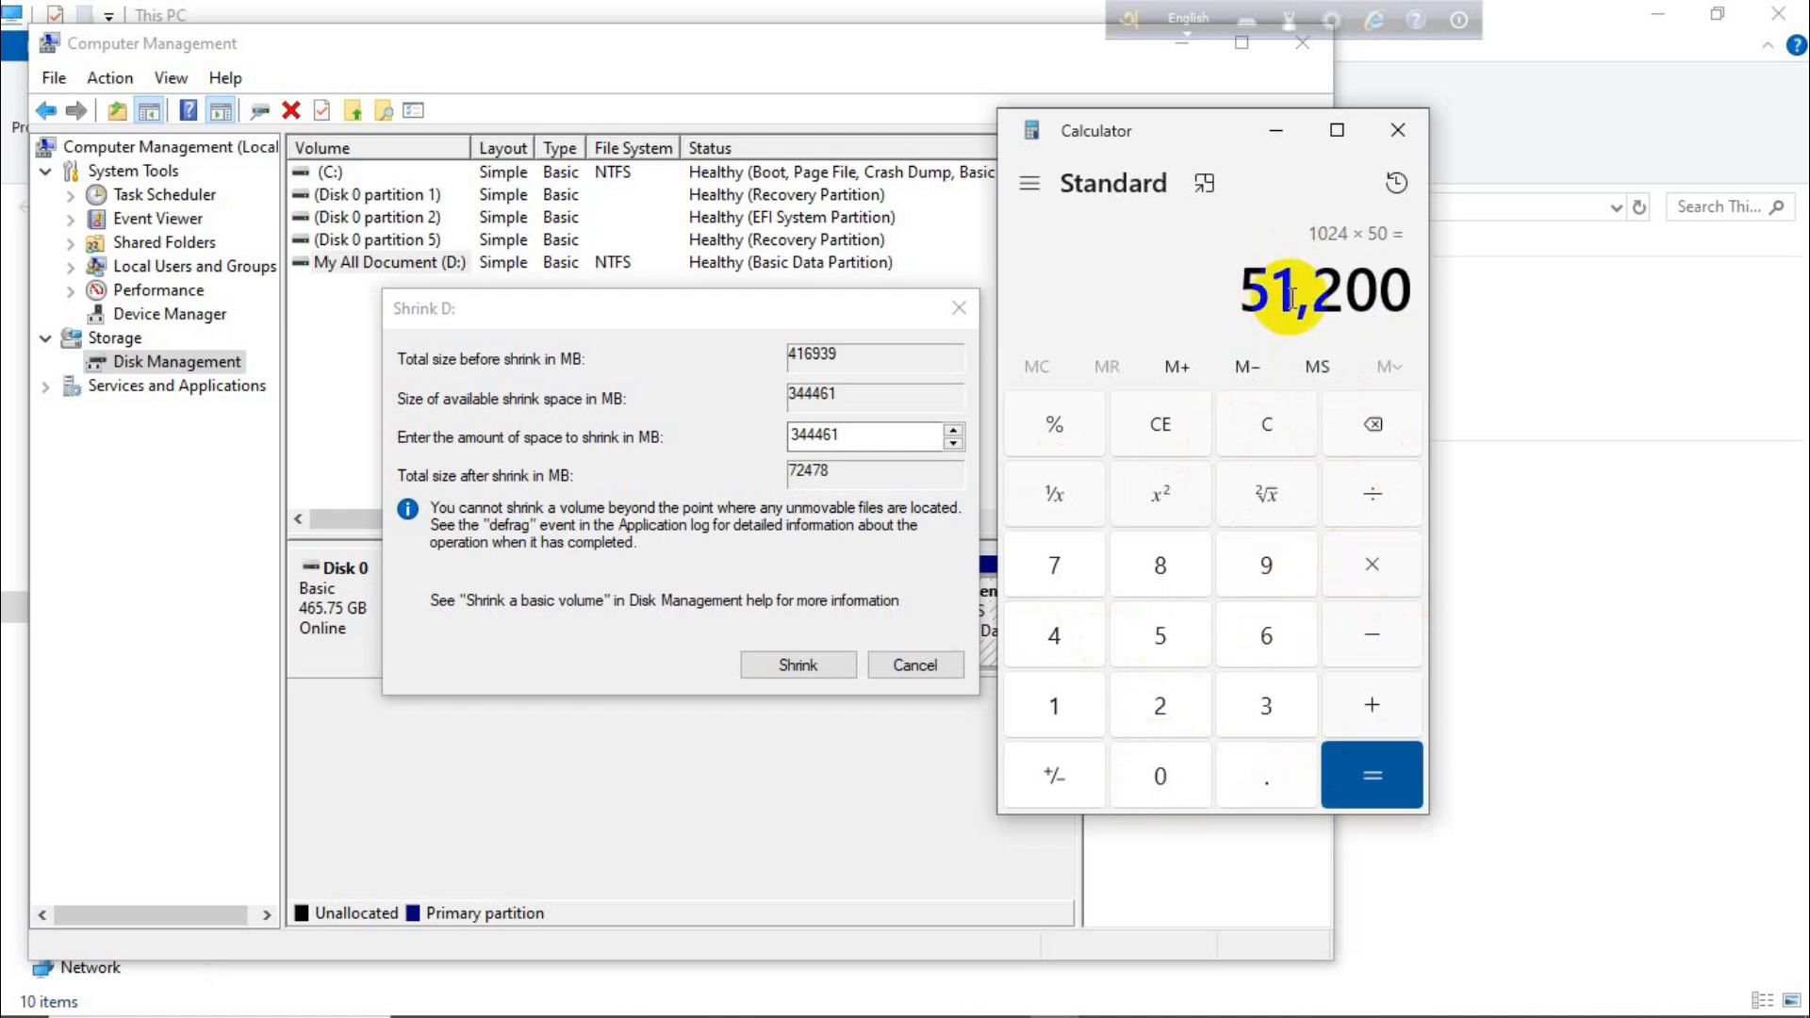
left_click(1409, 133)
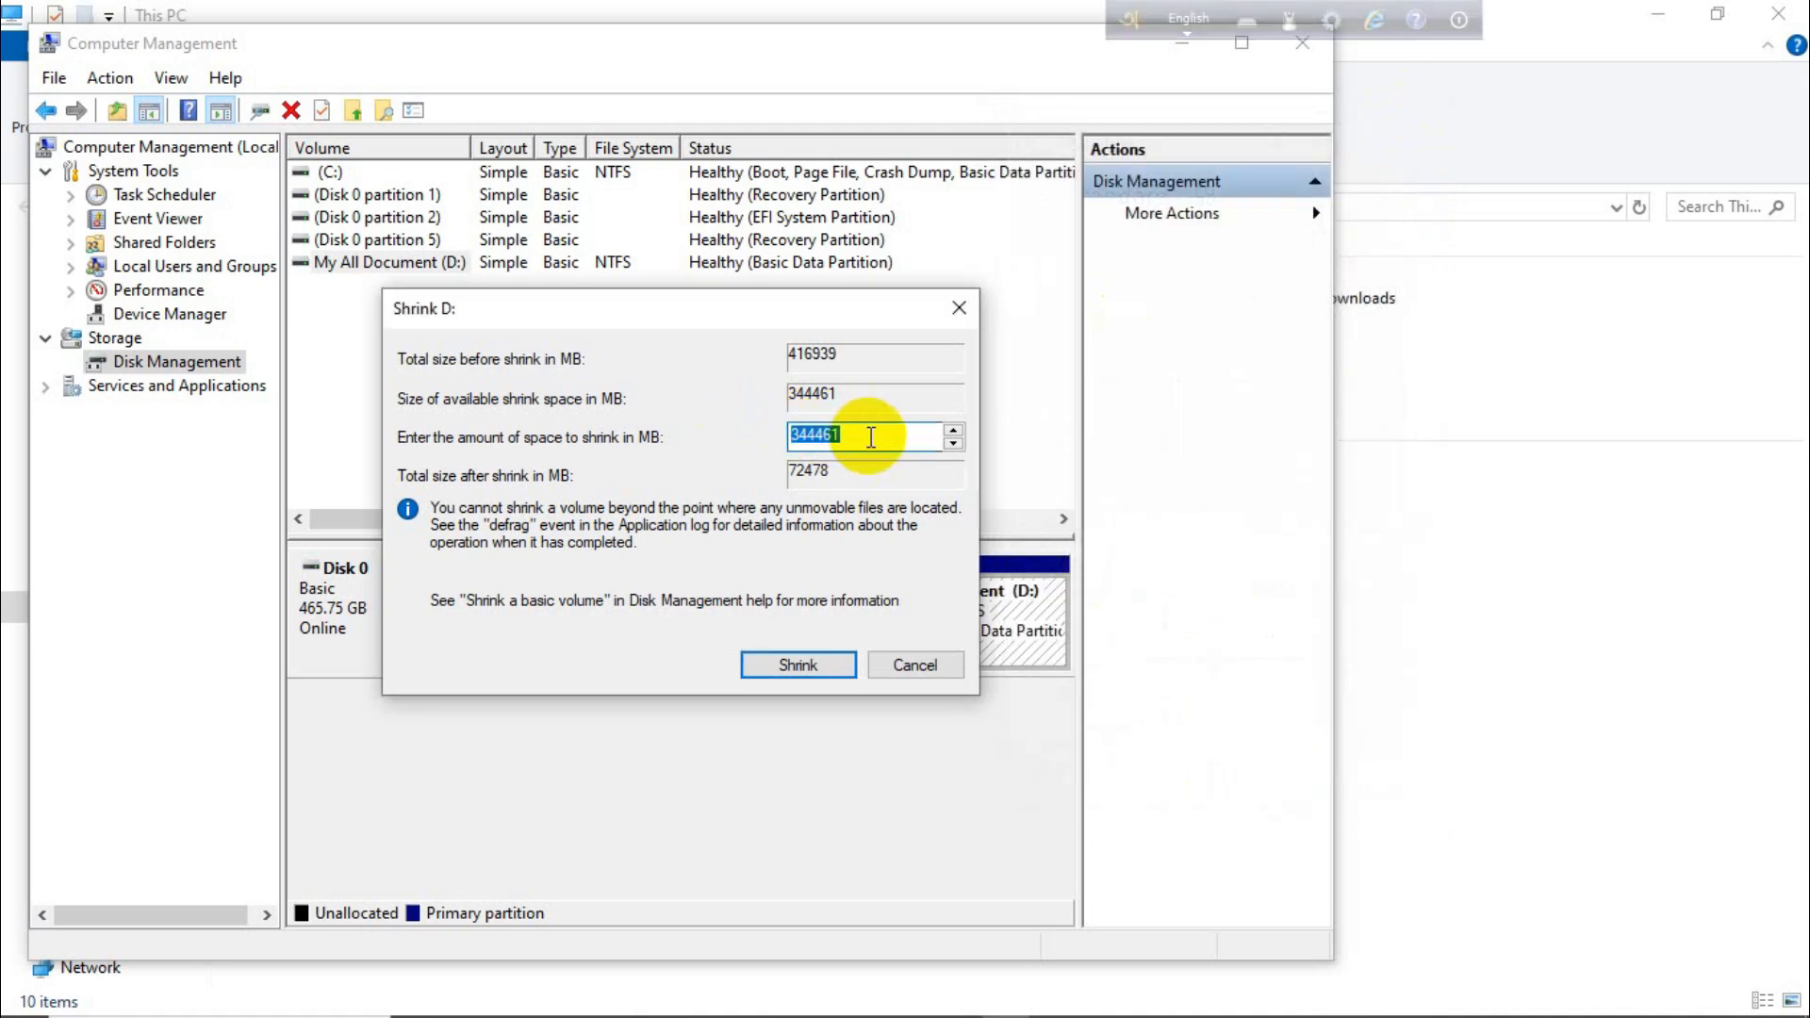
Shrink the D: volume by 51200 MB
type("51200")
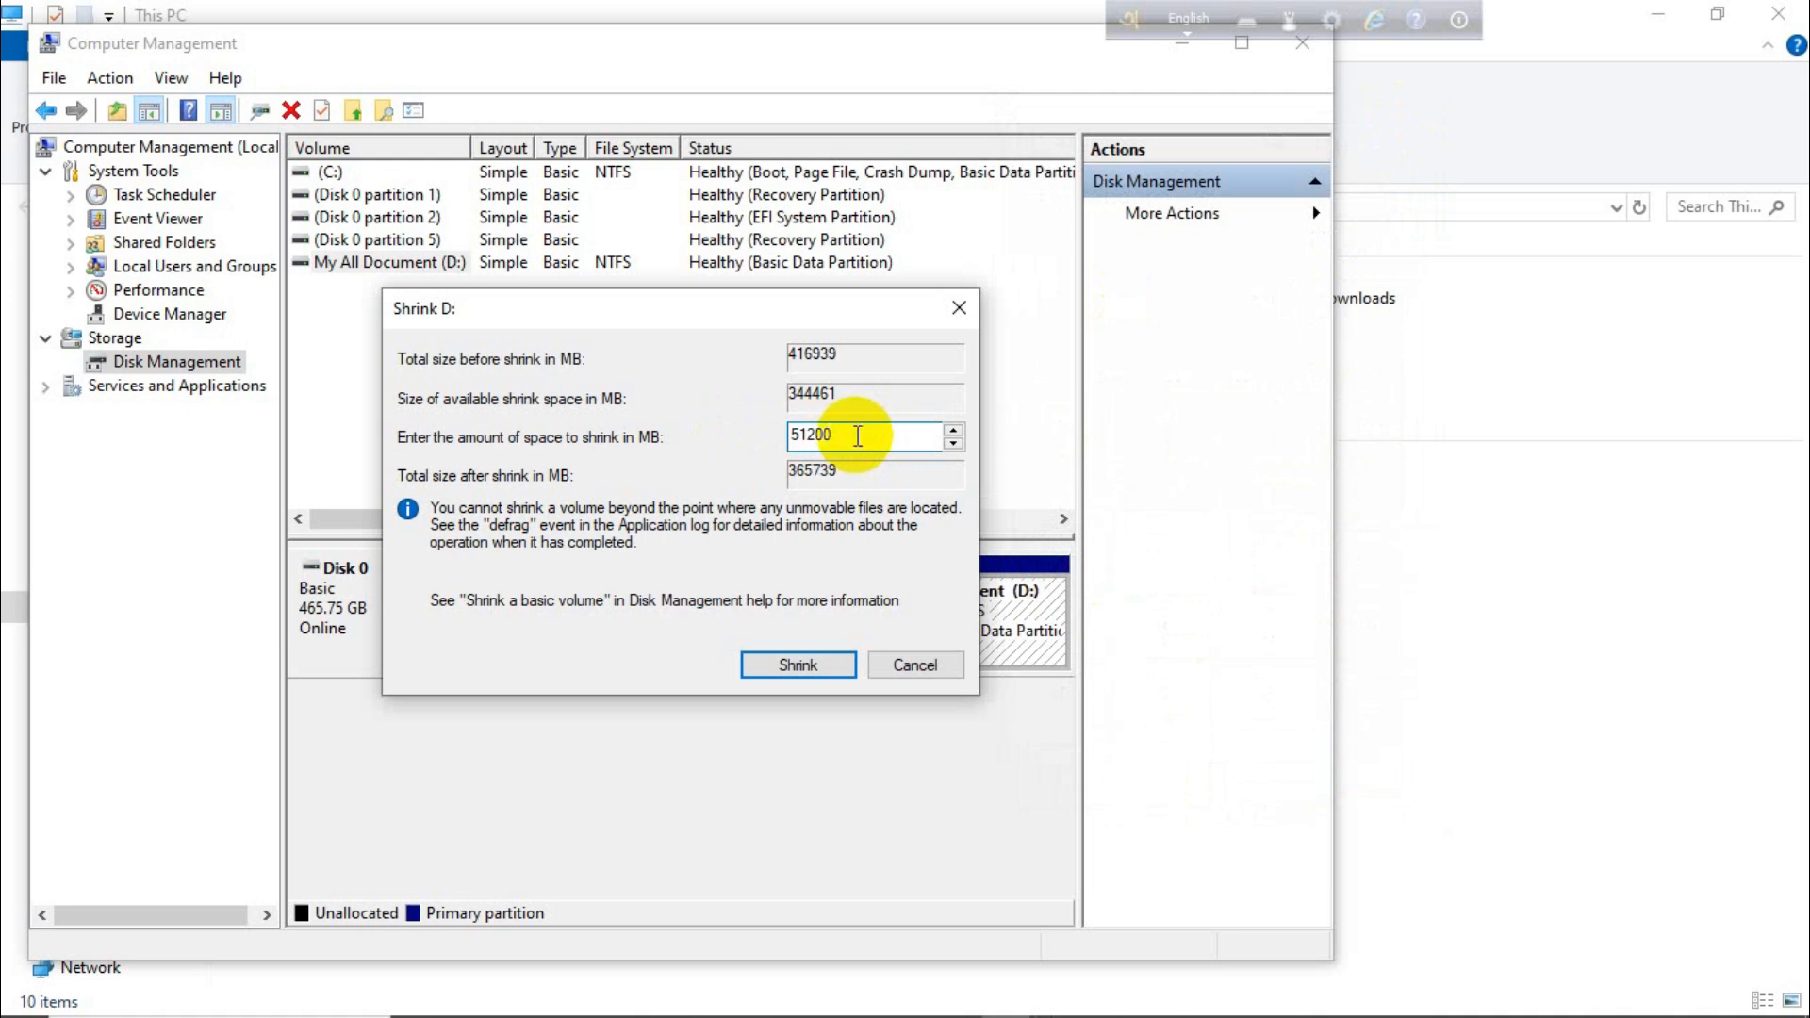
left_click(819, 667)
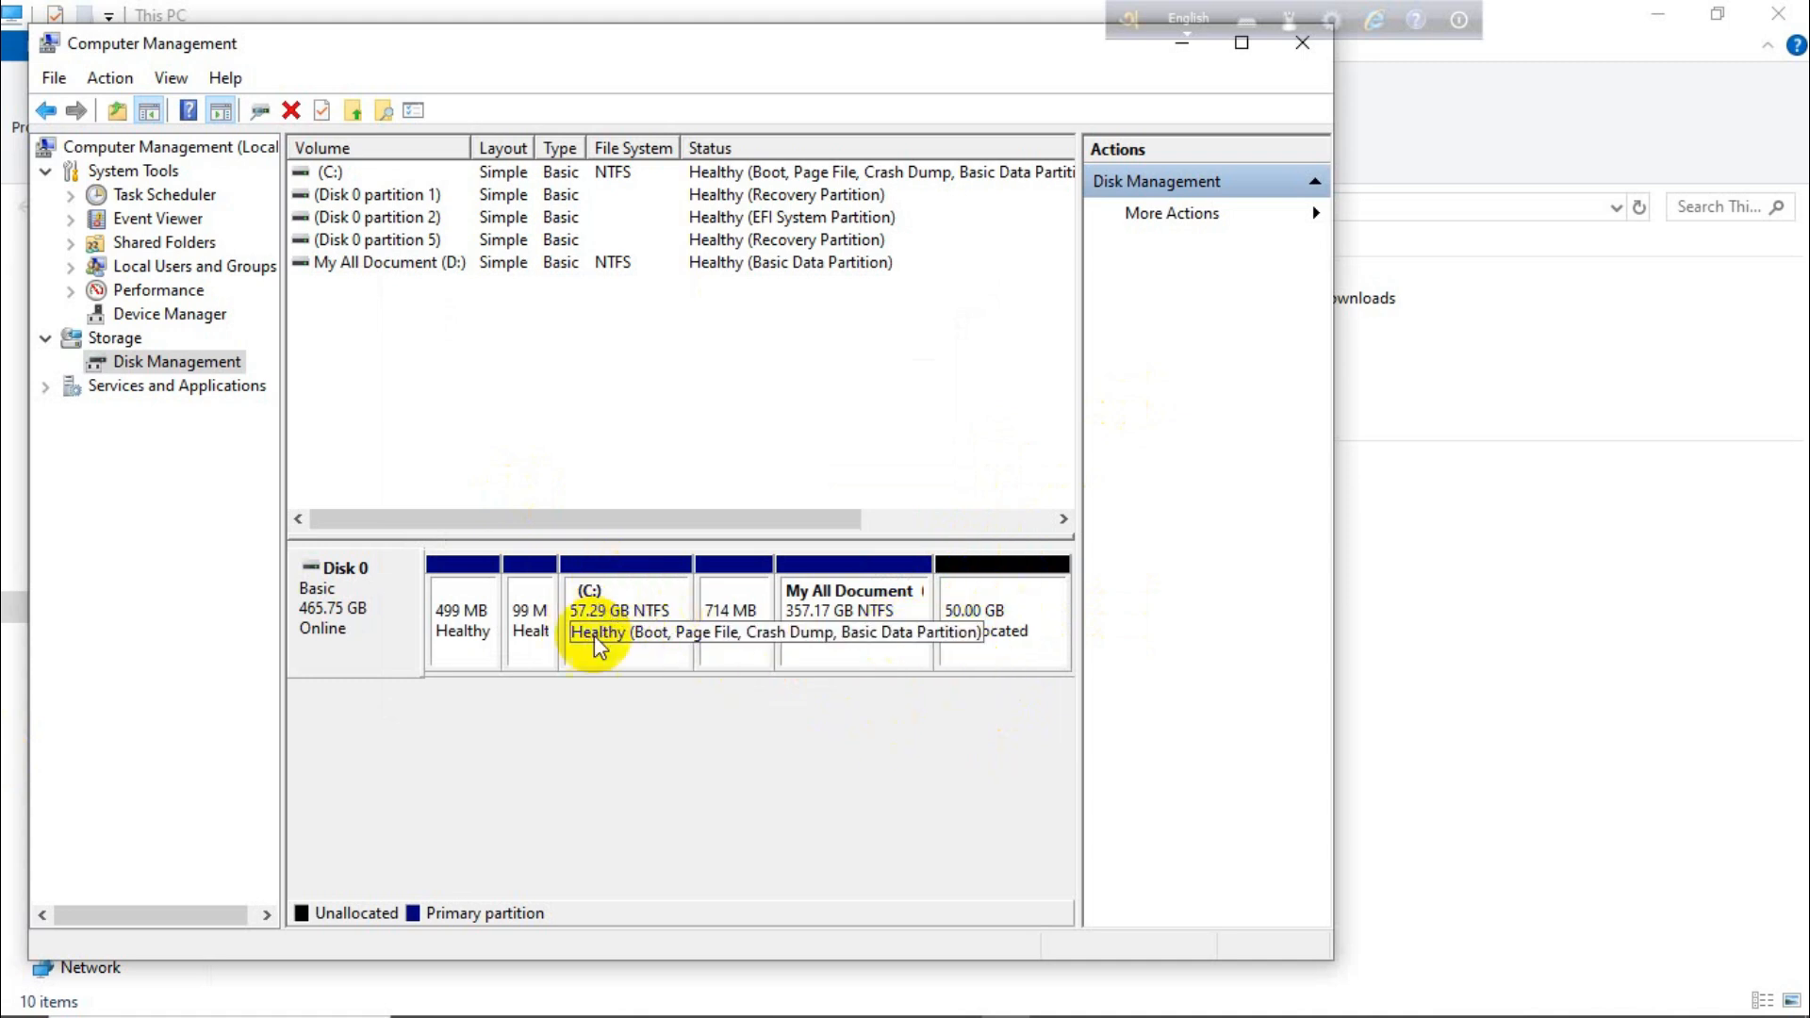
Move the Computer Management window aside to check the drives in This PC, and close it
left_click_drag(716, 32, 944, 762)
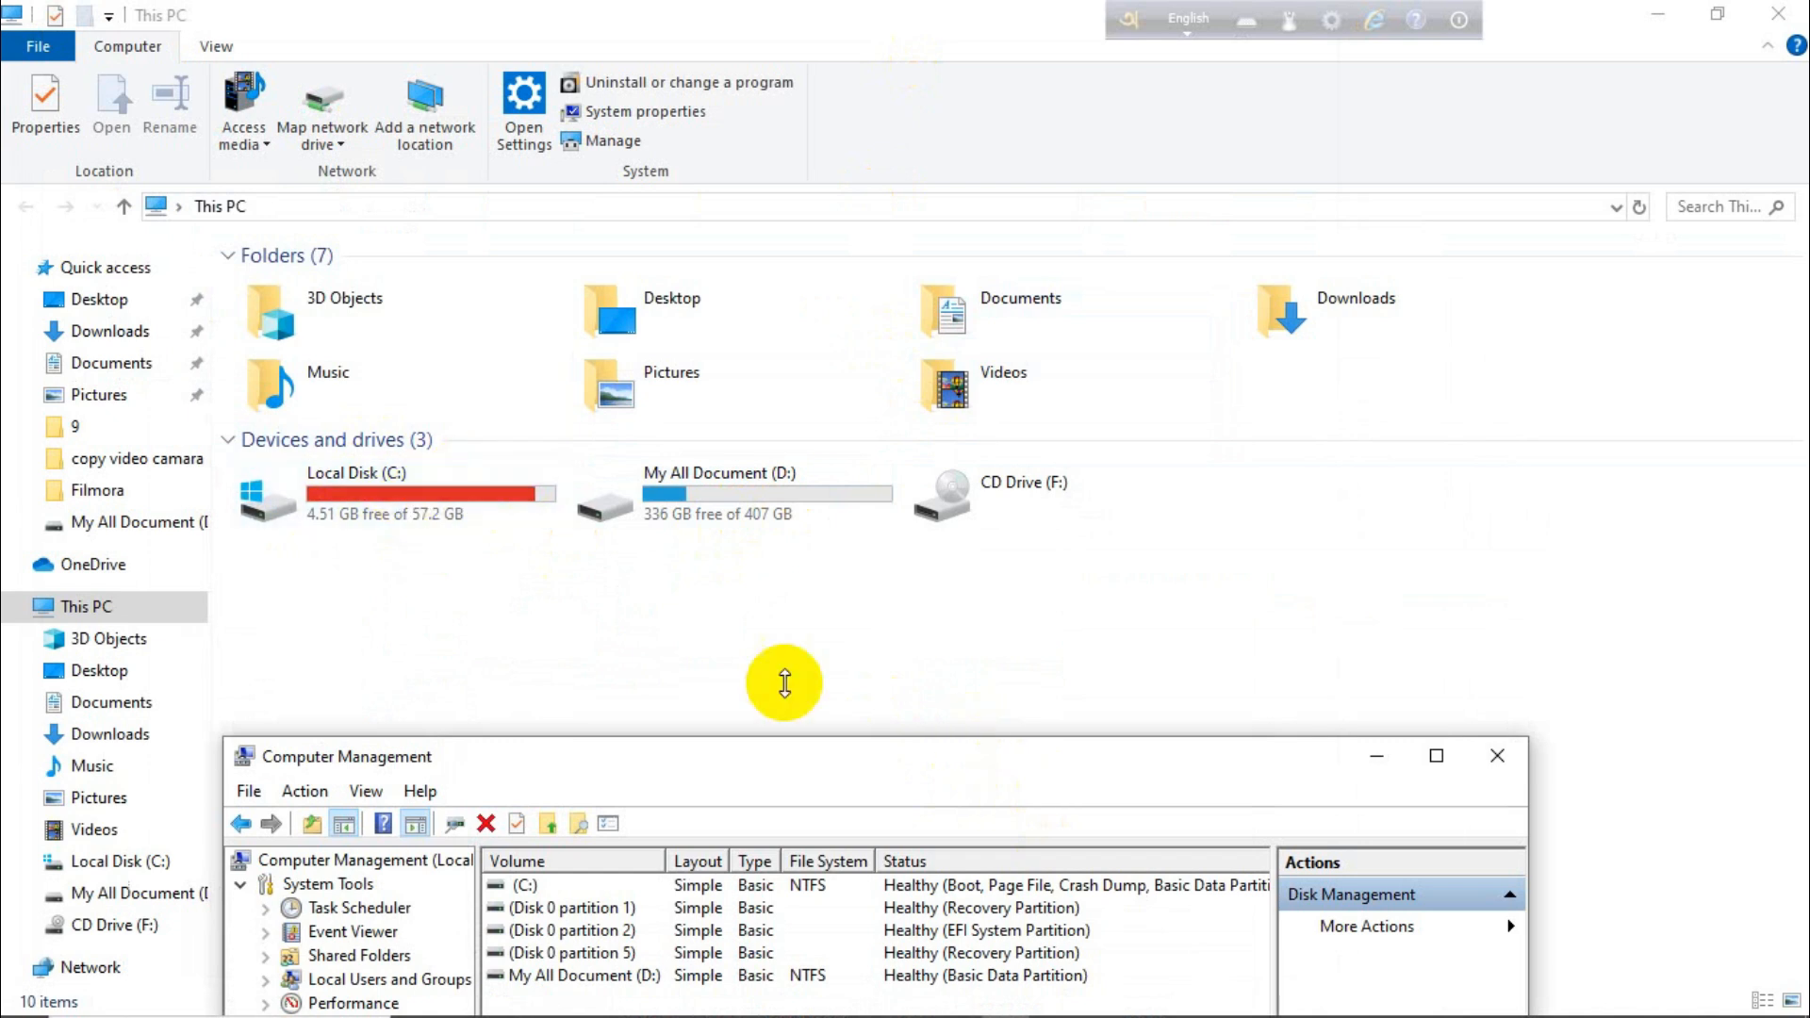
left_click_drag(978, 750, 1005, 268)
left_click(1539, 256)
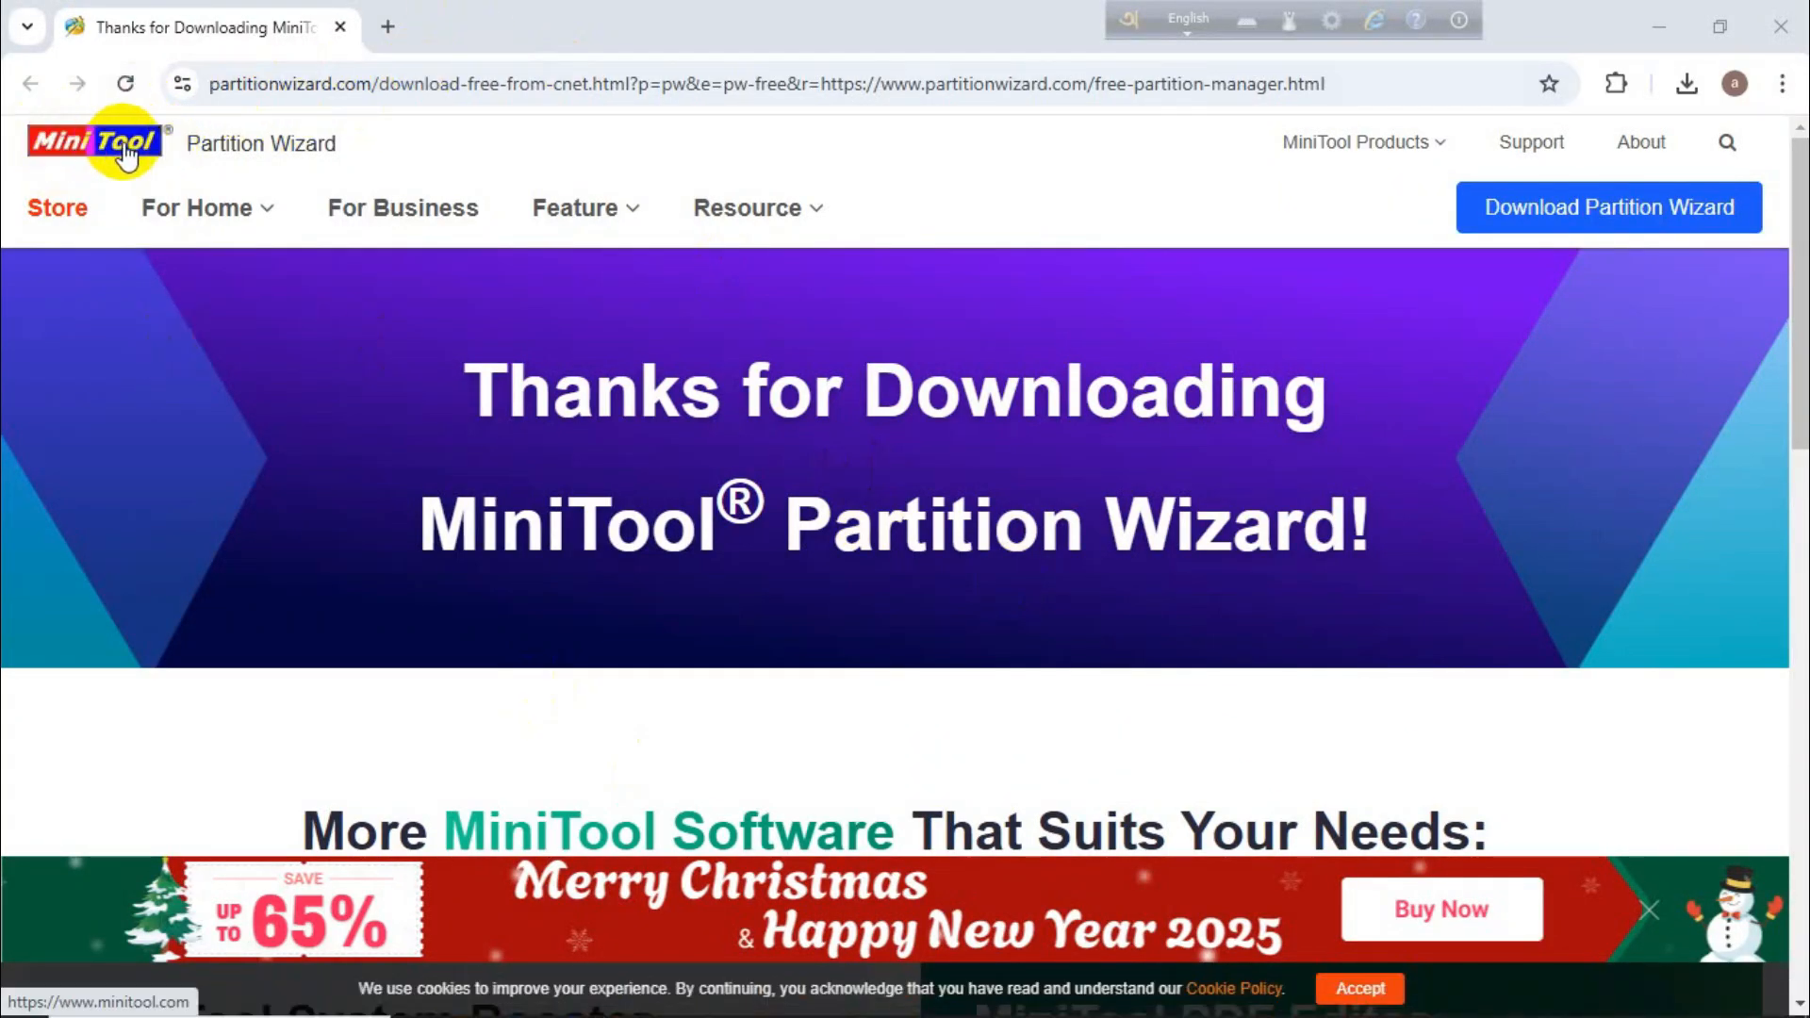
Run the downloaded MiniTool Partition Wizard installer pw-free-online (1).exe from the browser's recent downloads
mouse_move(214, 209)
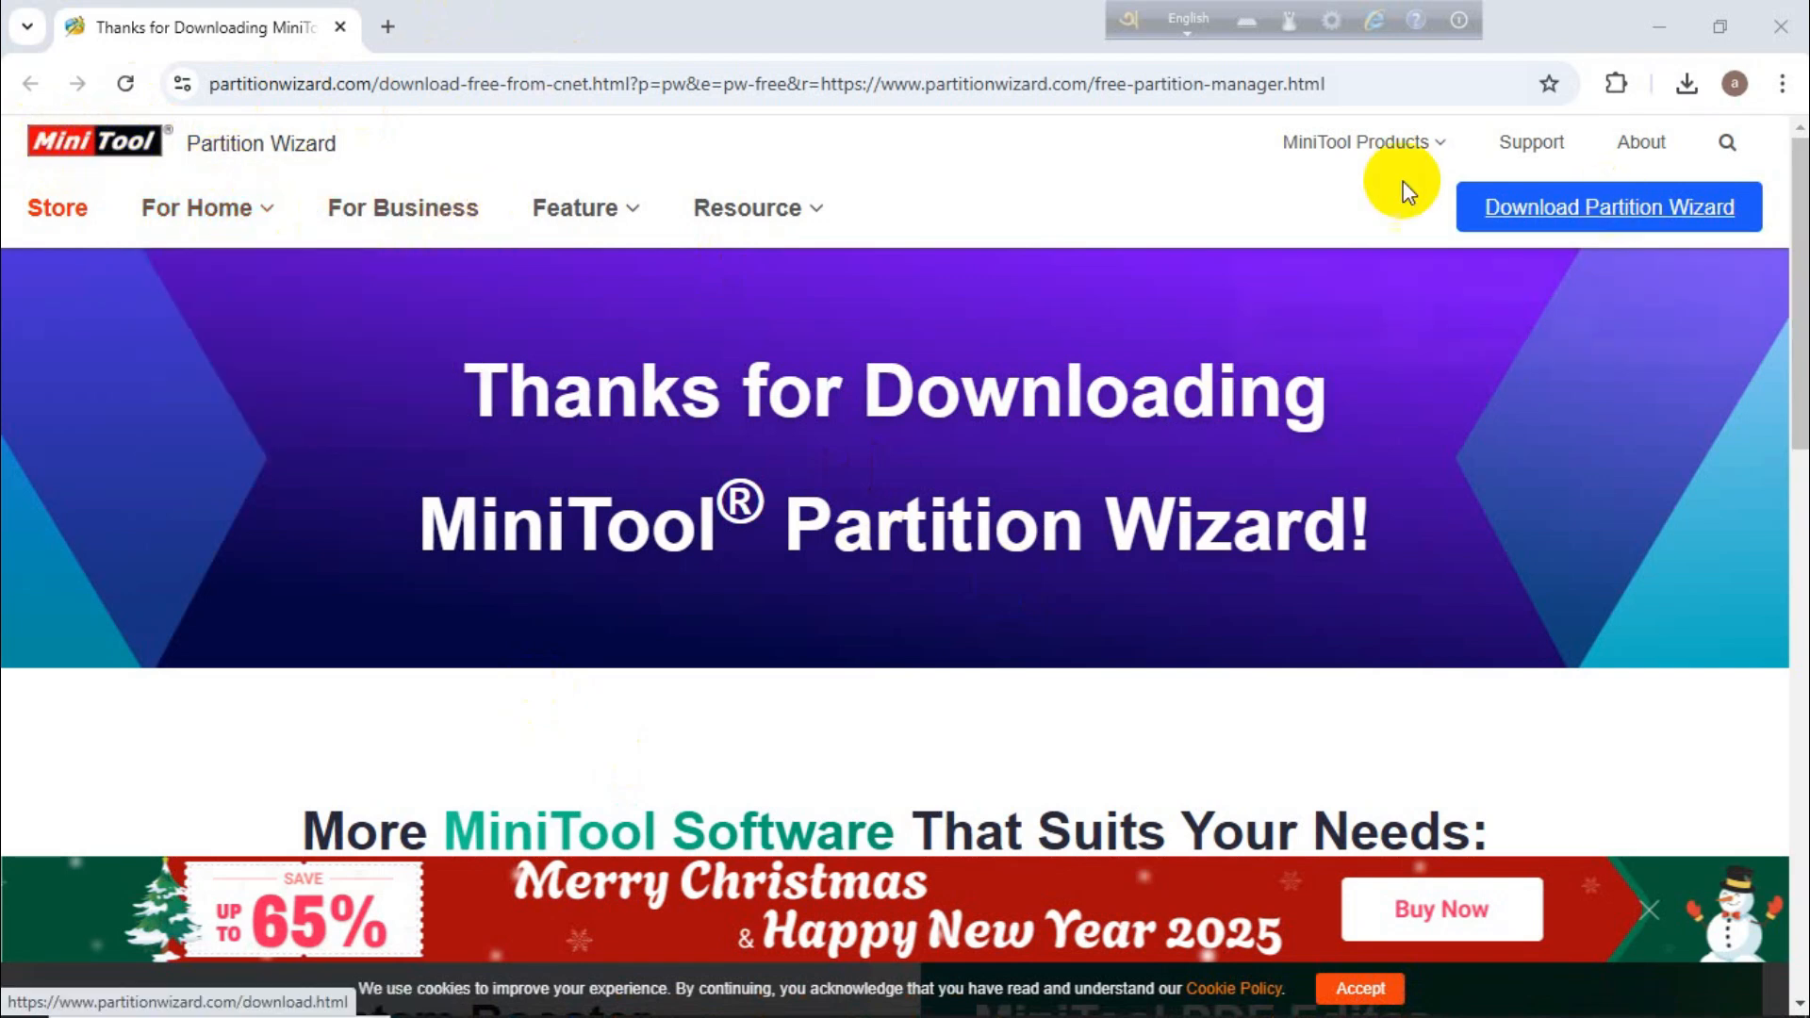
left_click(1702, 83)
left_click(1488, 193)
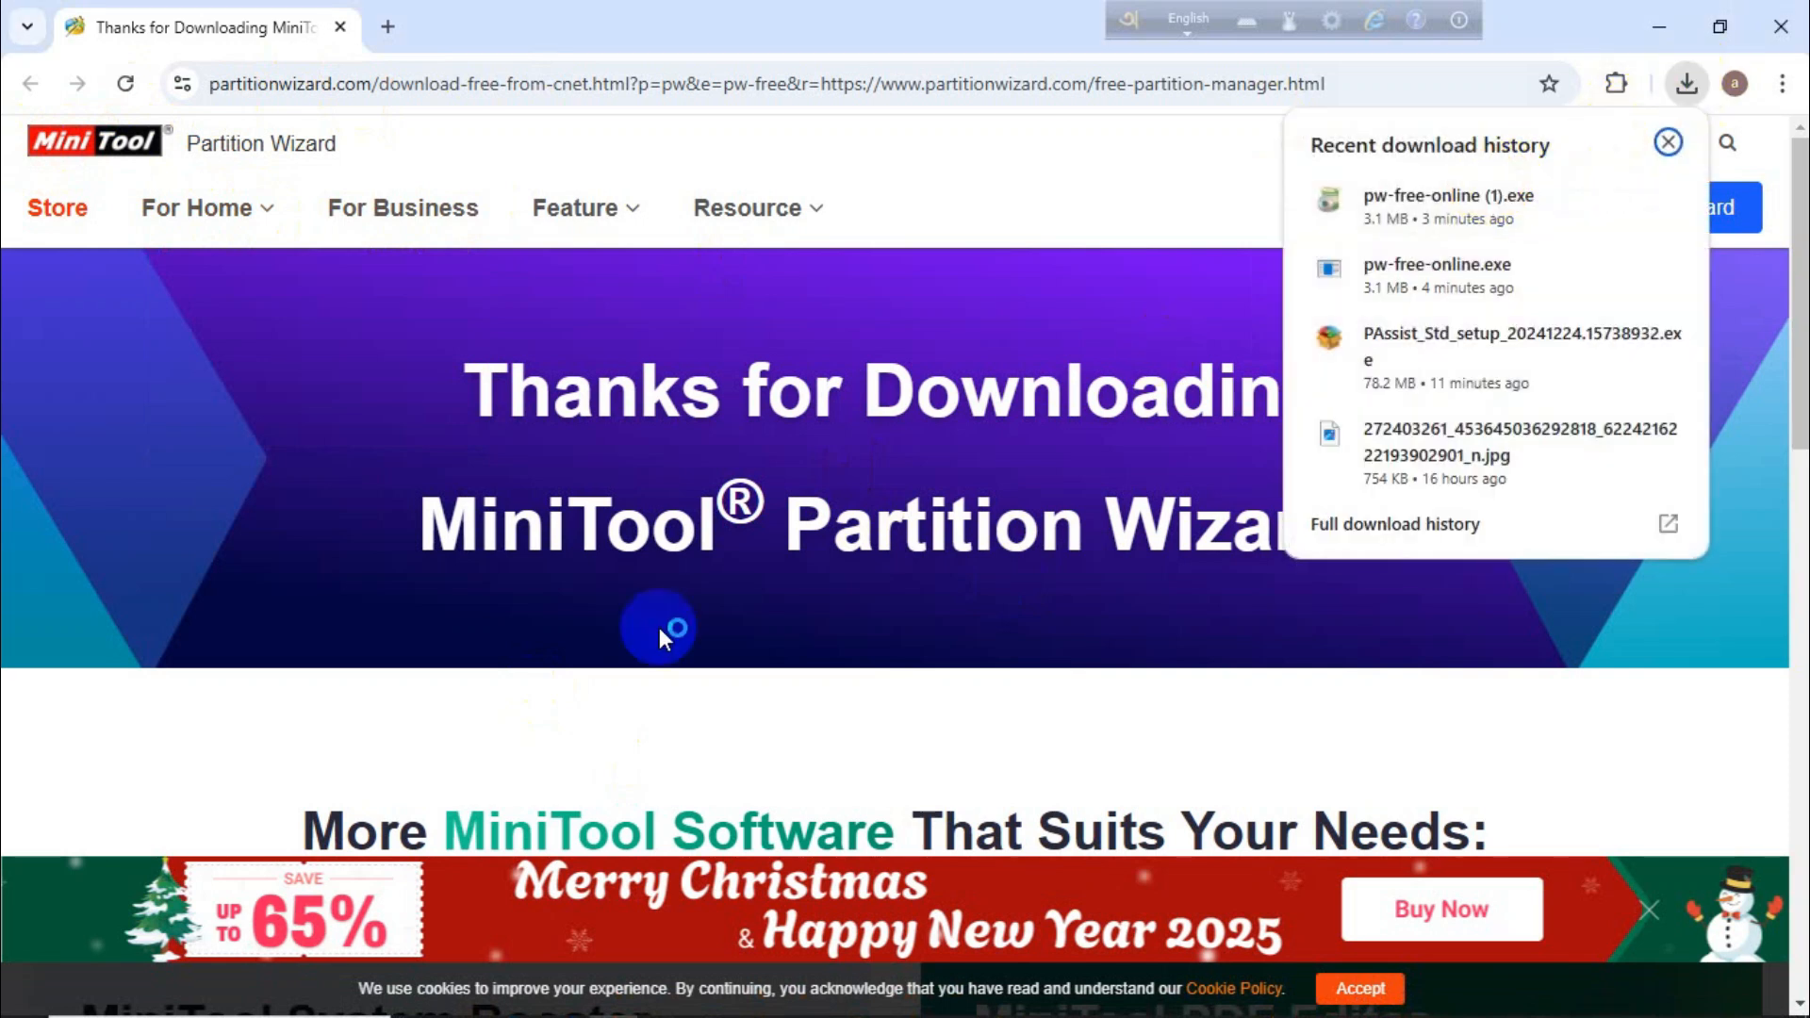
left_click(1045, 588)
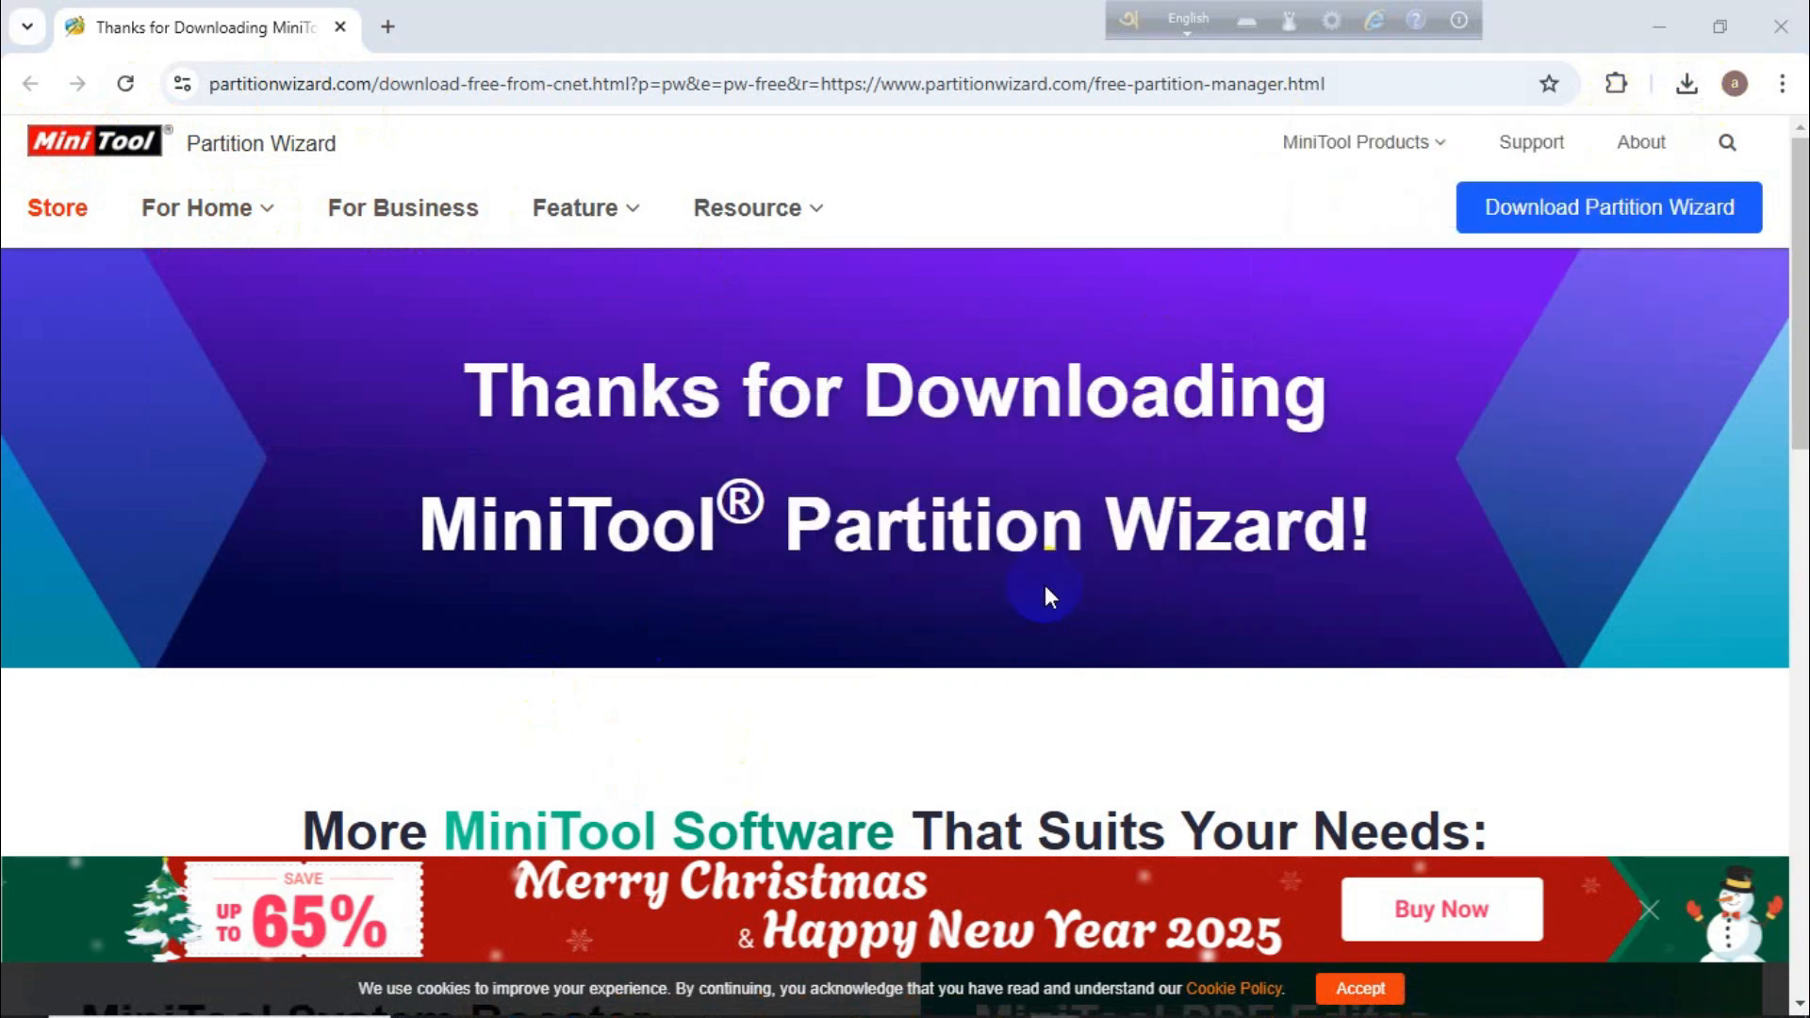
Continue installing the free edition of MiniTool Partition Wizard with the default components and settings
left_click(1031, 777)
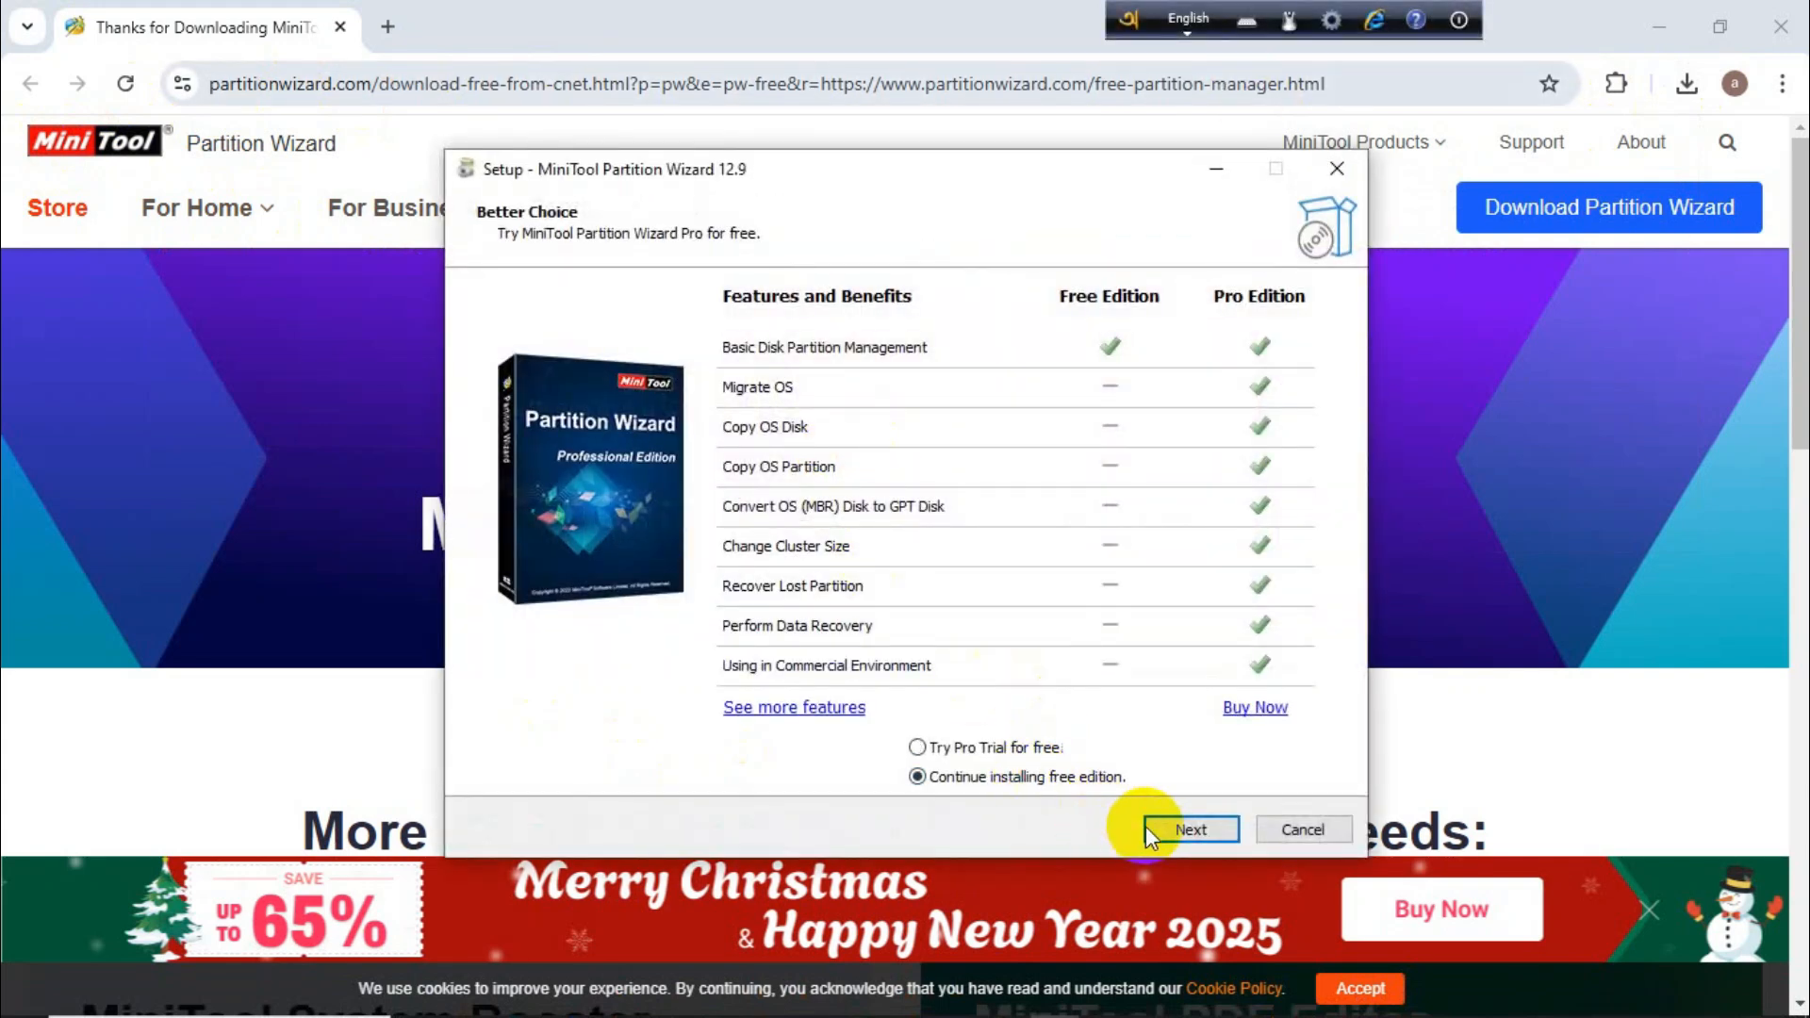
left_click(1145, 832)
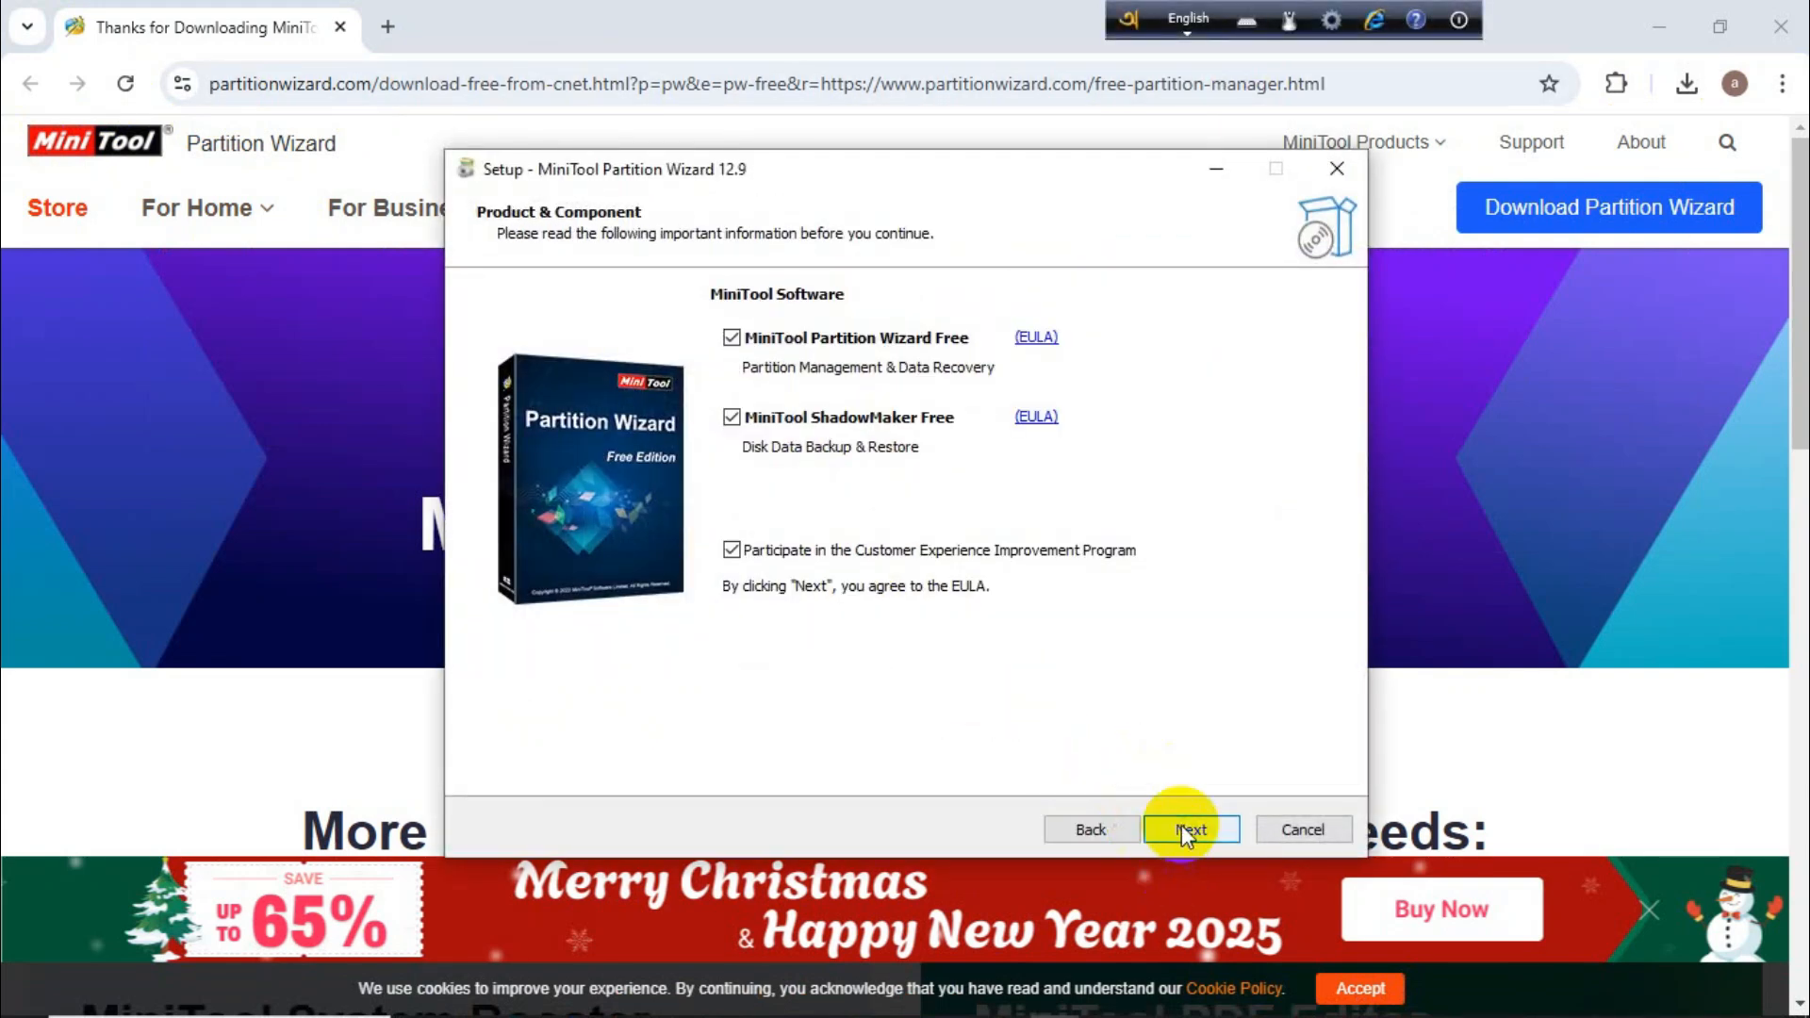
left_click(1183, 831)
left_click(1180, 827)
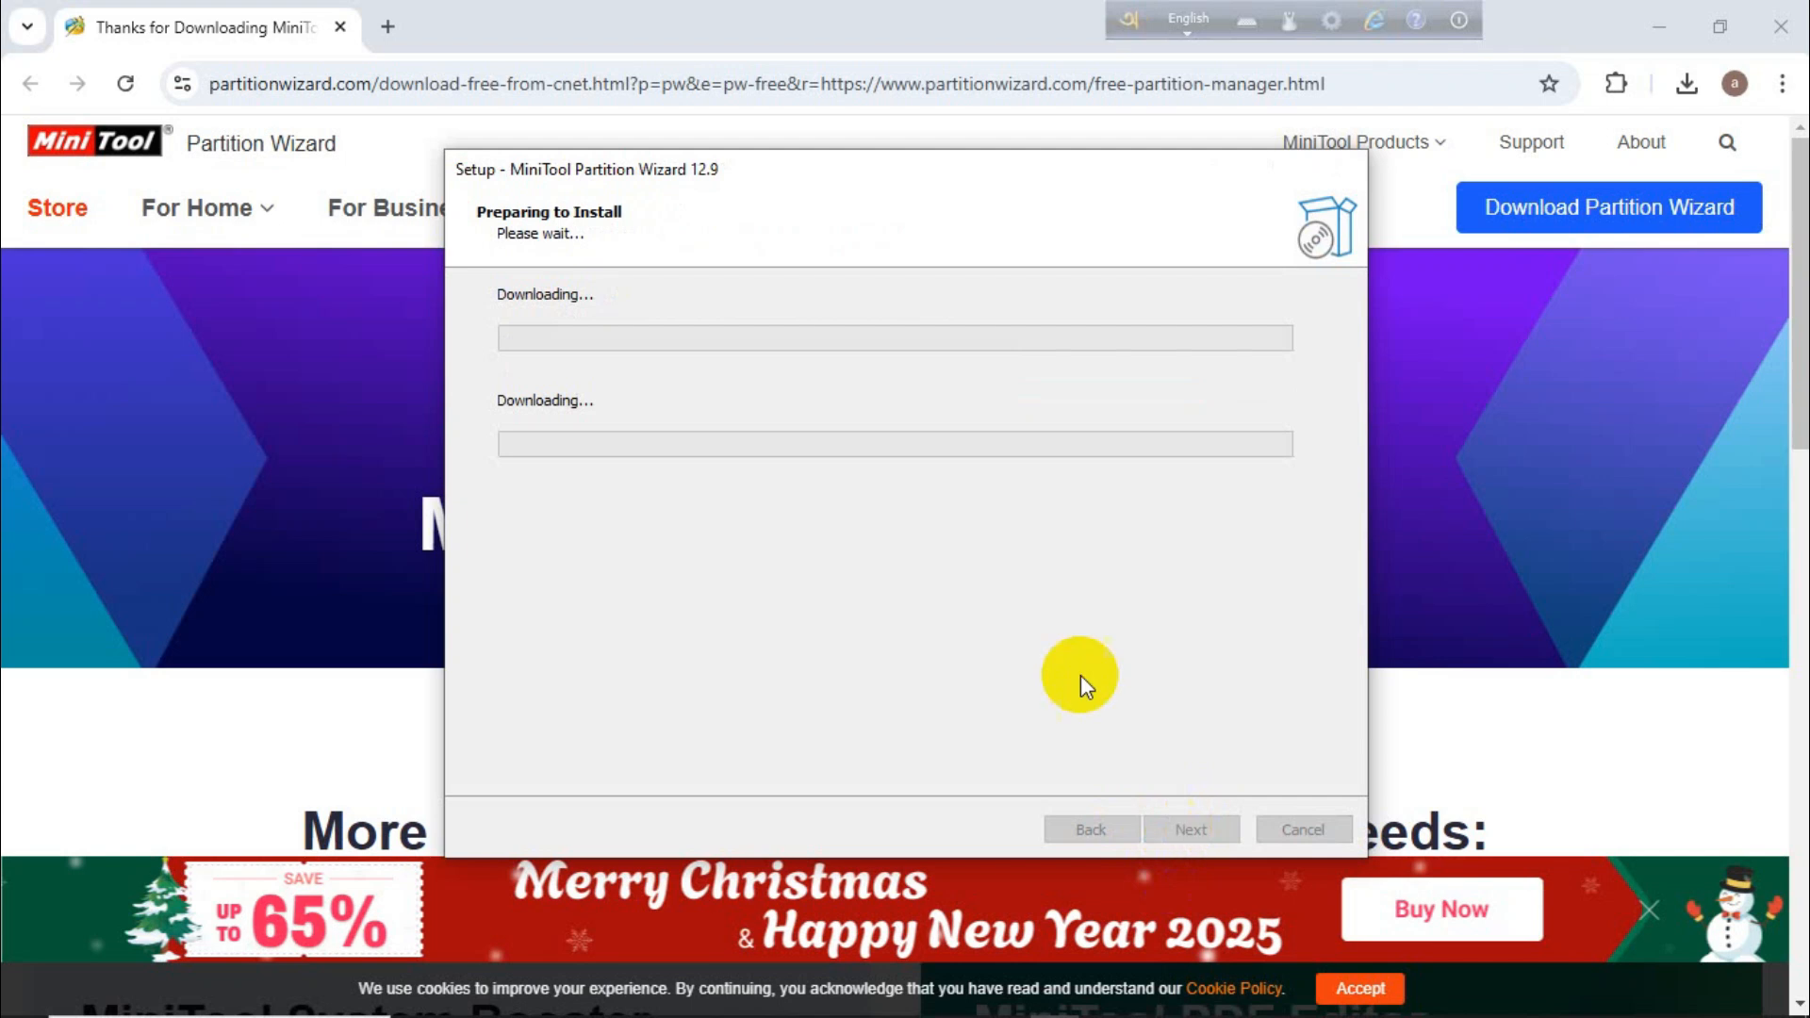
Close the browser and finish the setup, launching MiniTool Partition Wizard without its startup message
left_click(1770, 28)
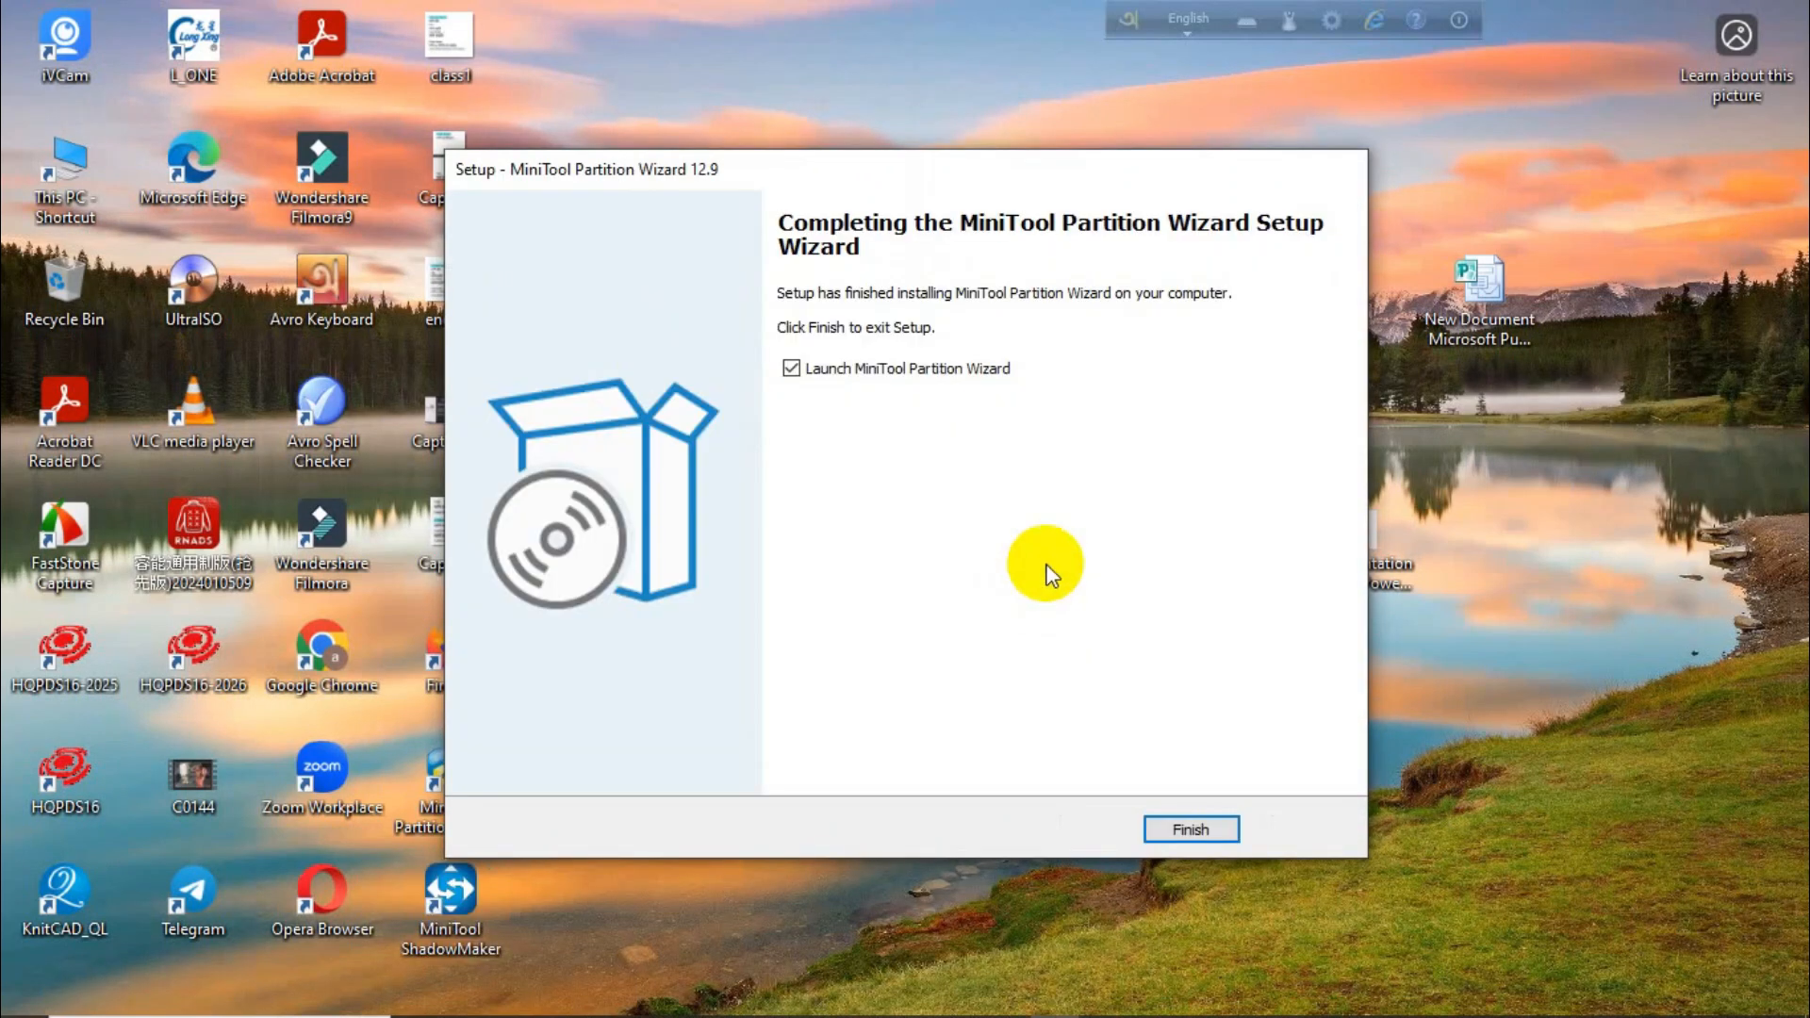
left_click(1211, 828)
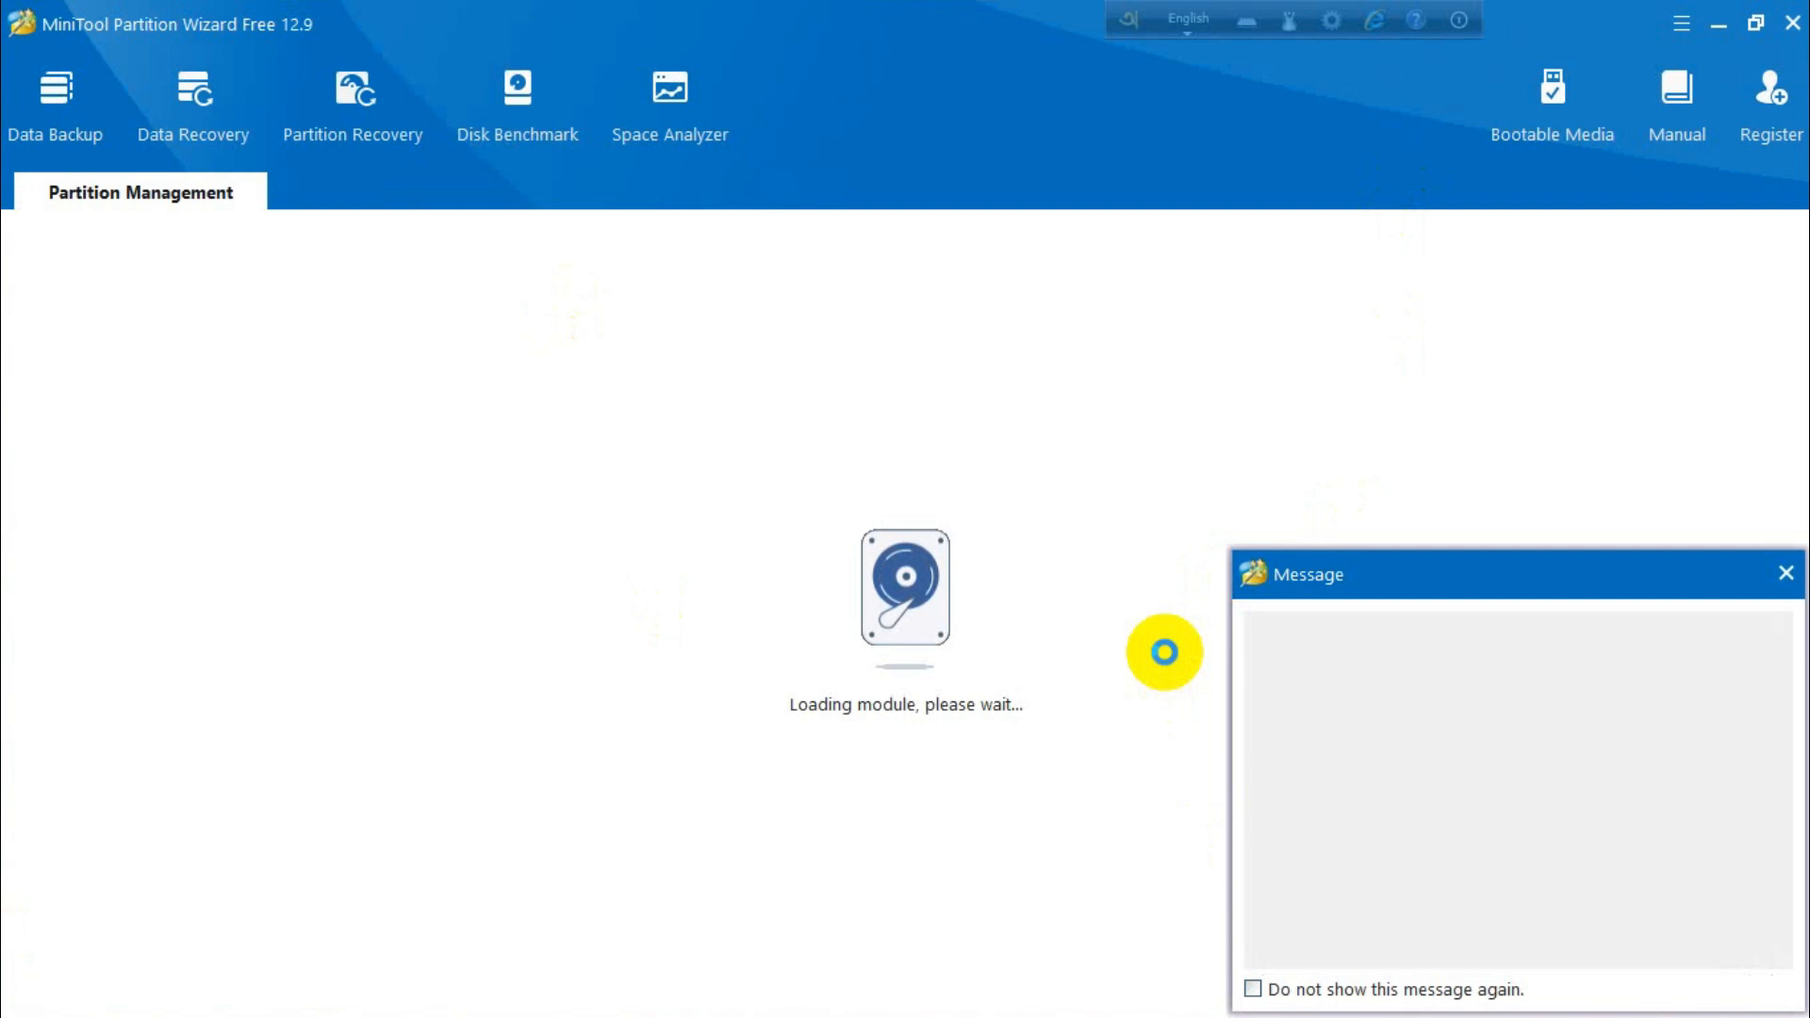
left_click(1785, 573)
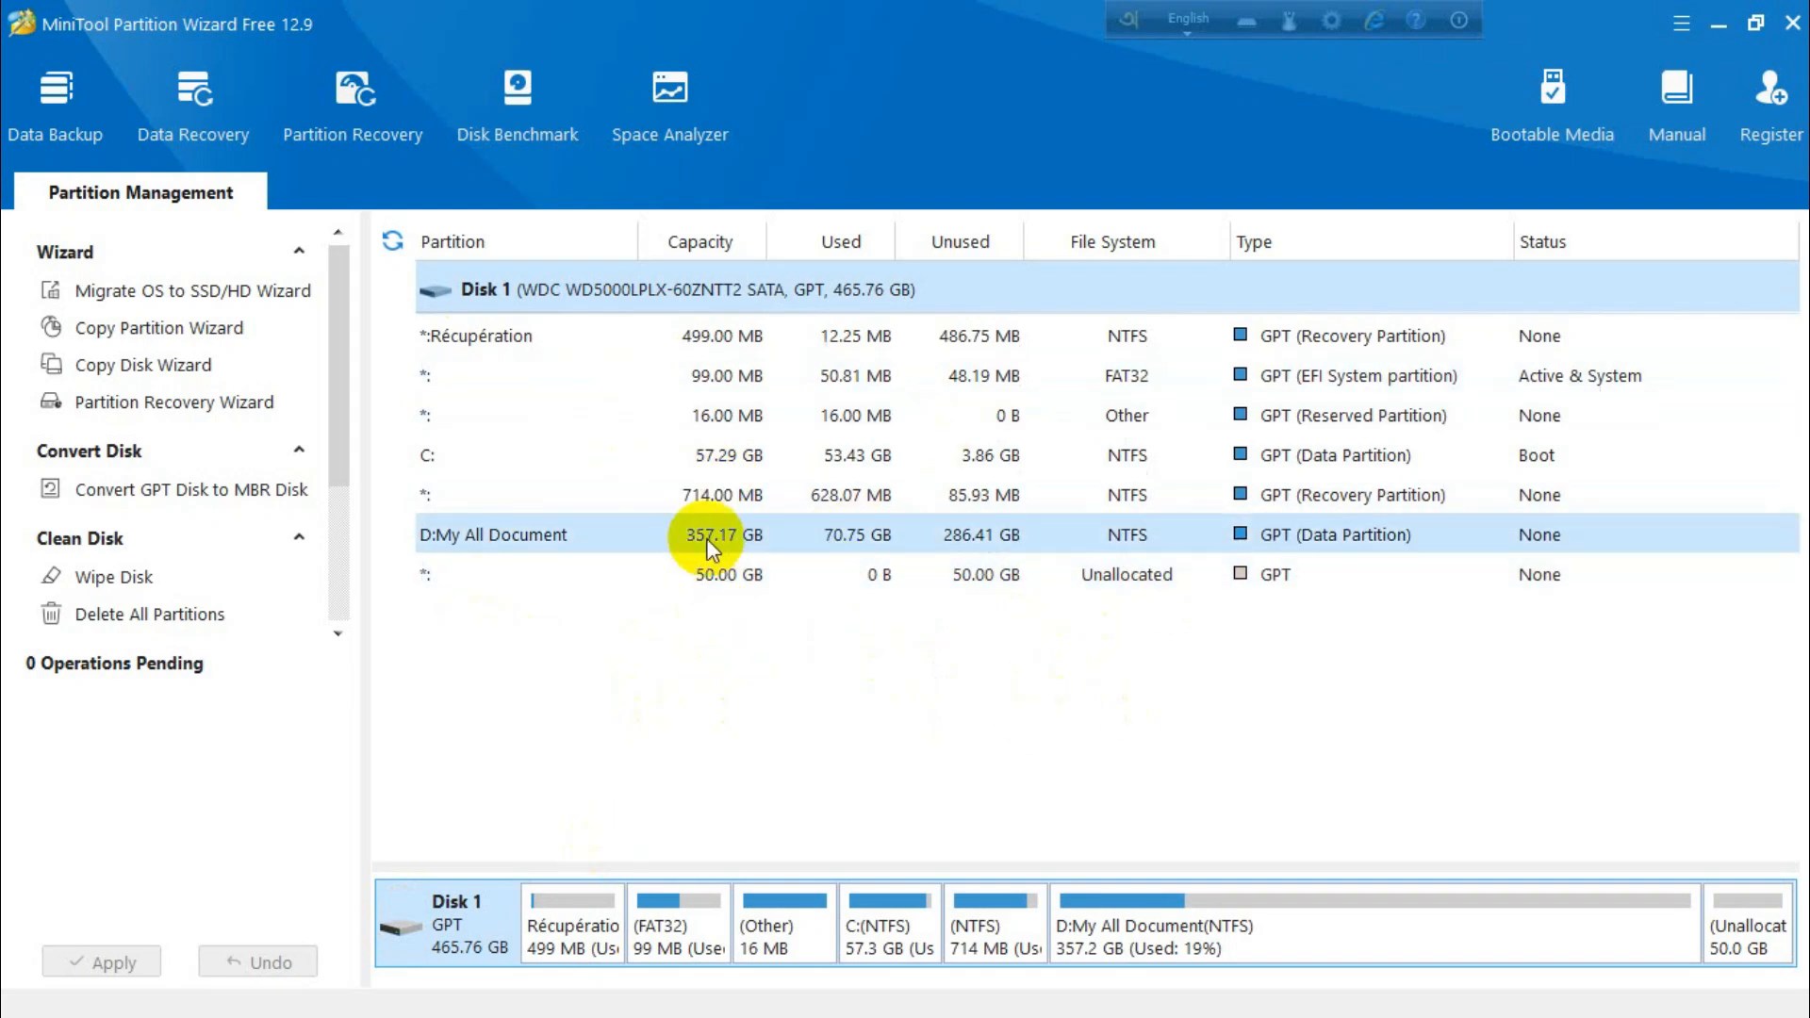
Extend partition C: by taking all 50.00 GB from the unallocated space
left_click(464, 462)
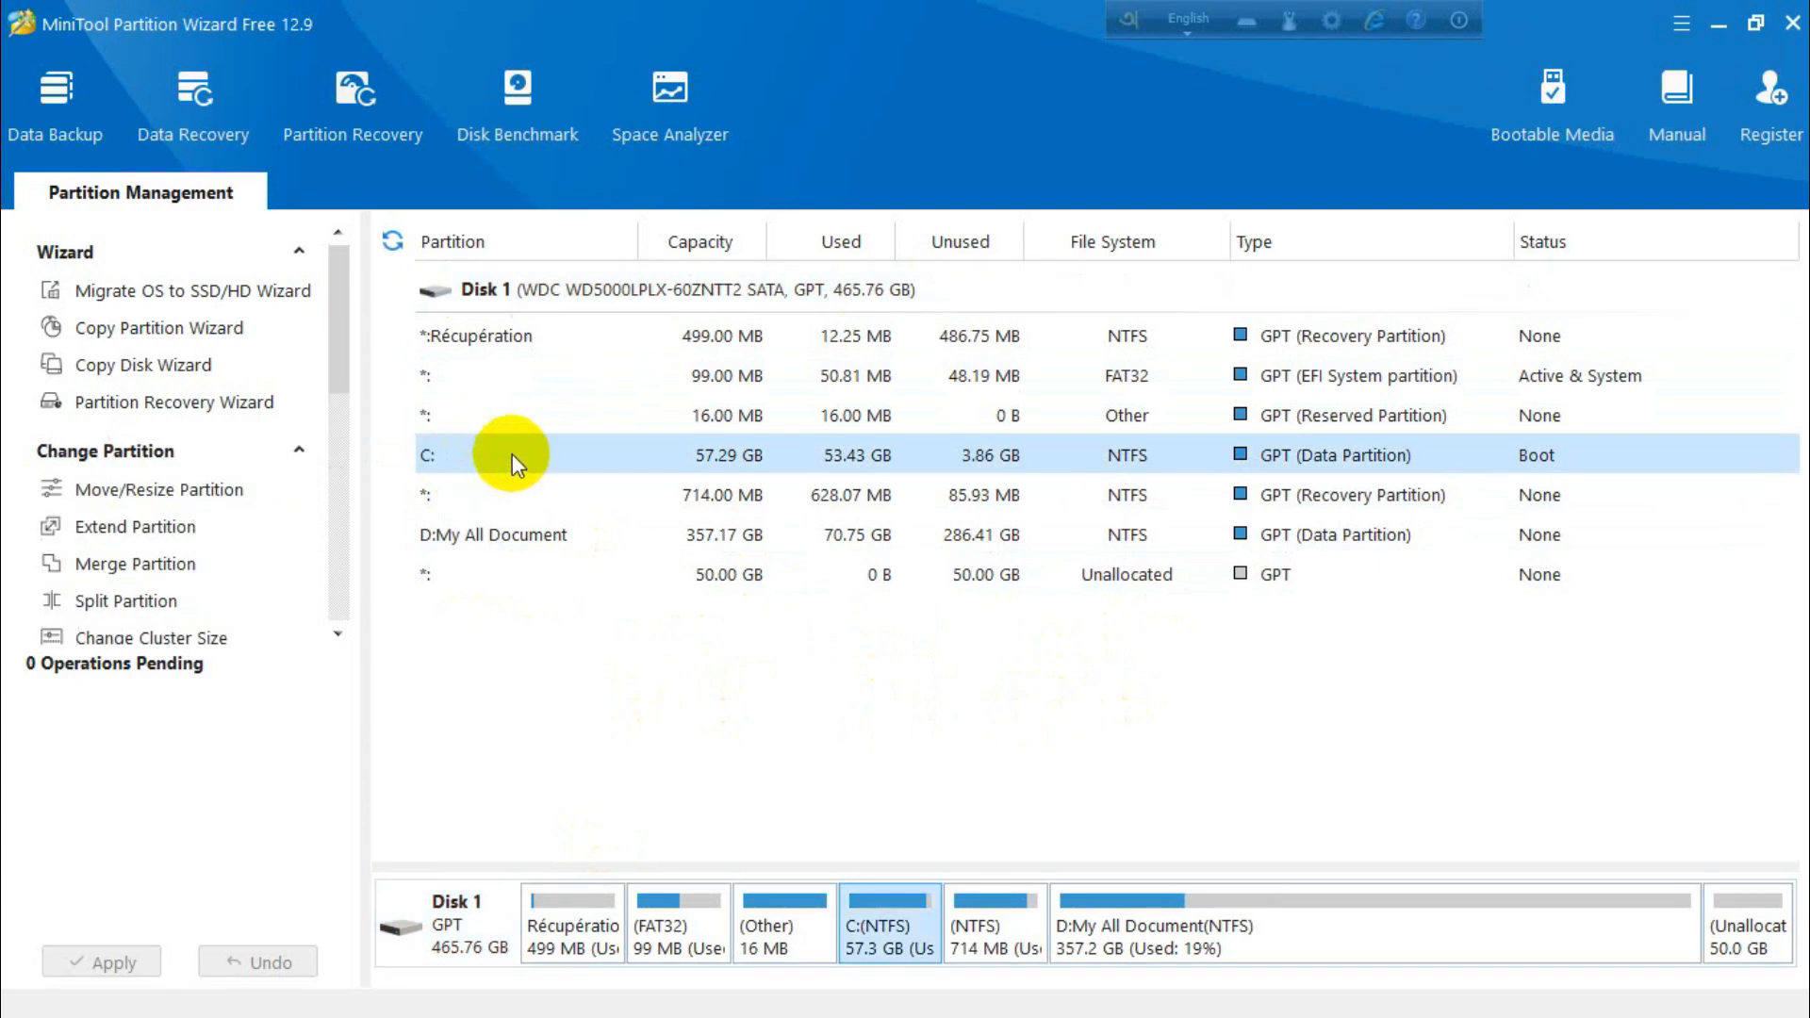
right_click(483, 458)
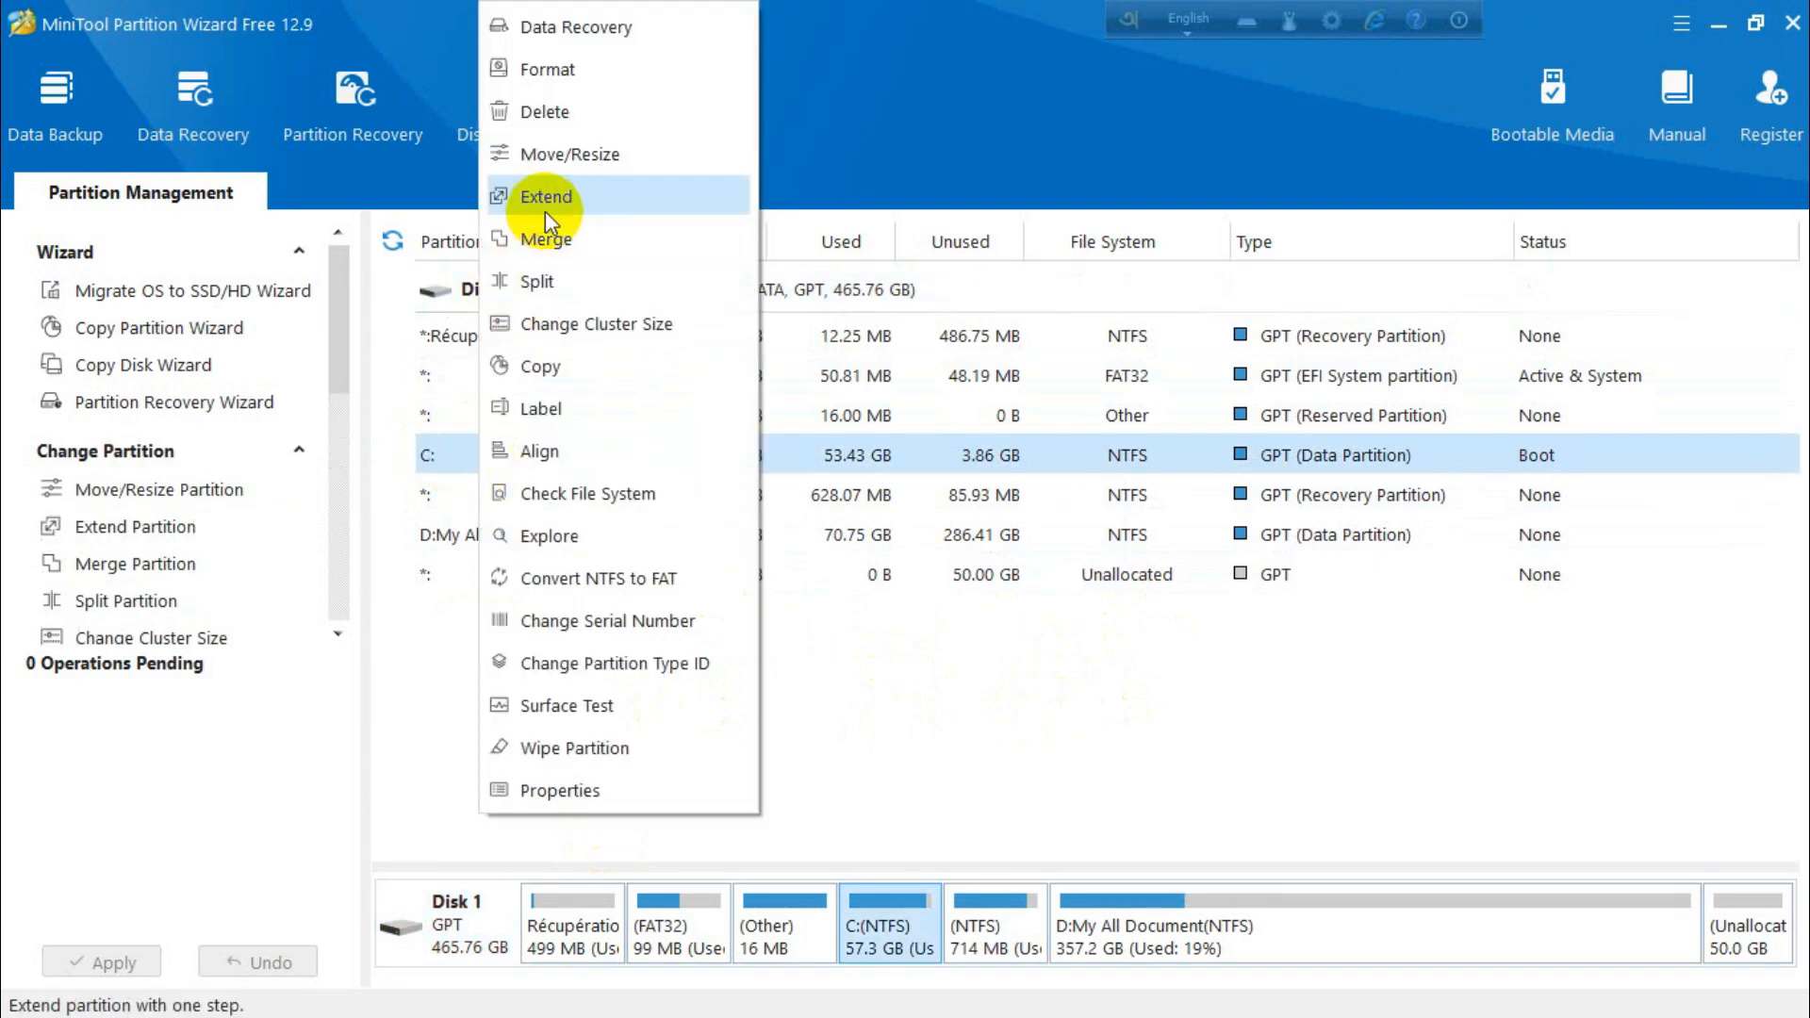
left_click(564, 195)
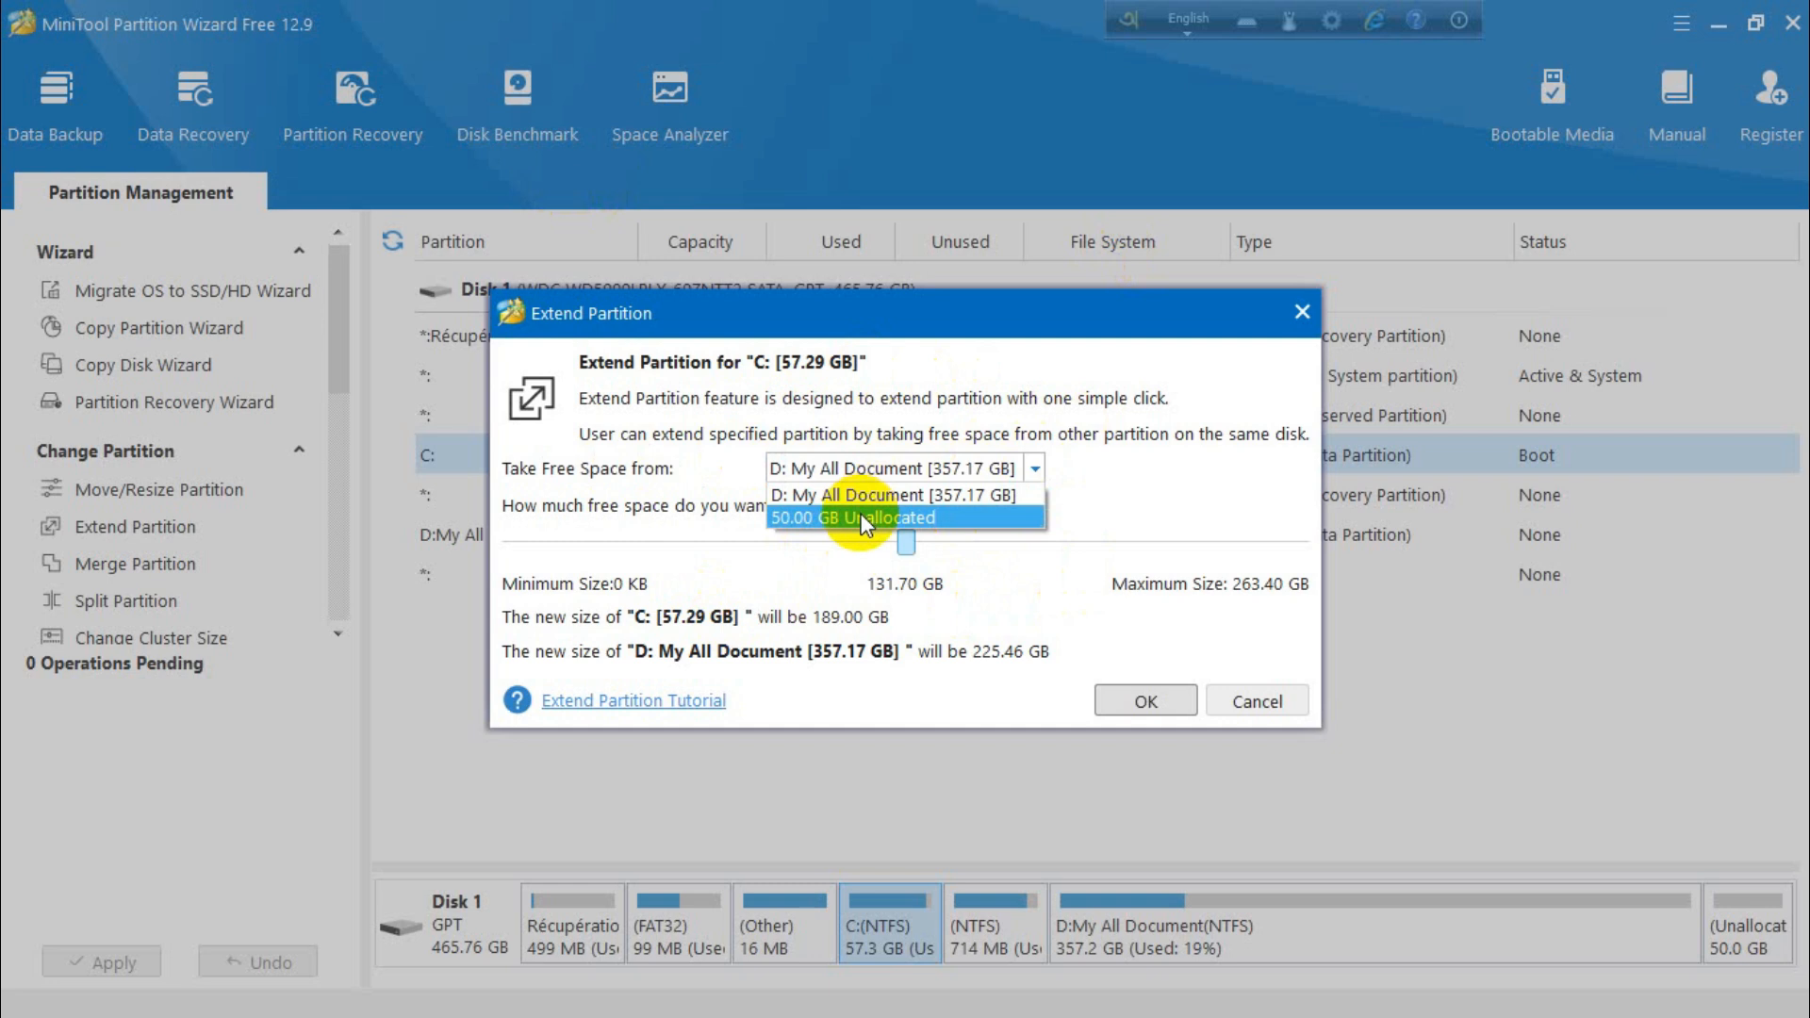
left_click(809, 518)
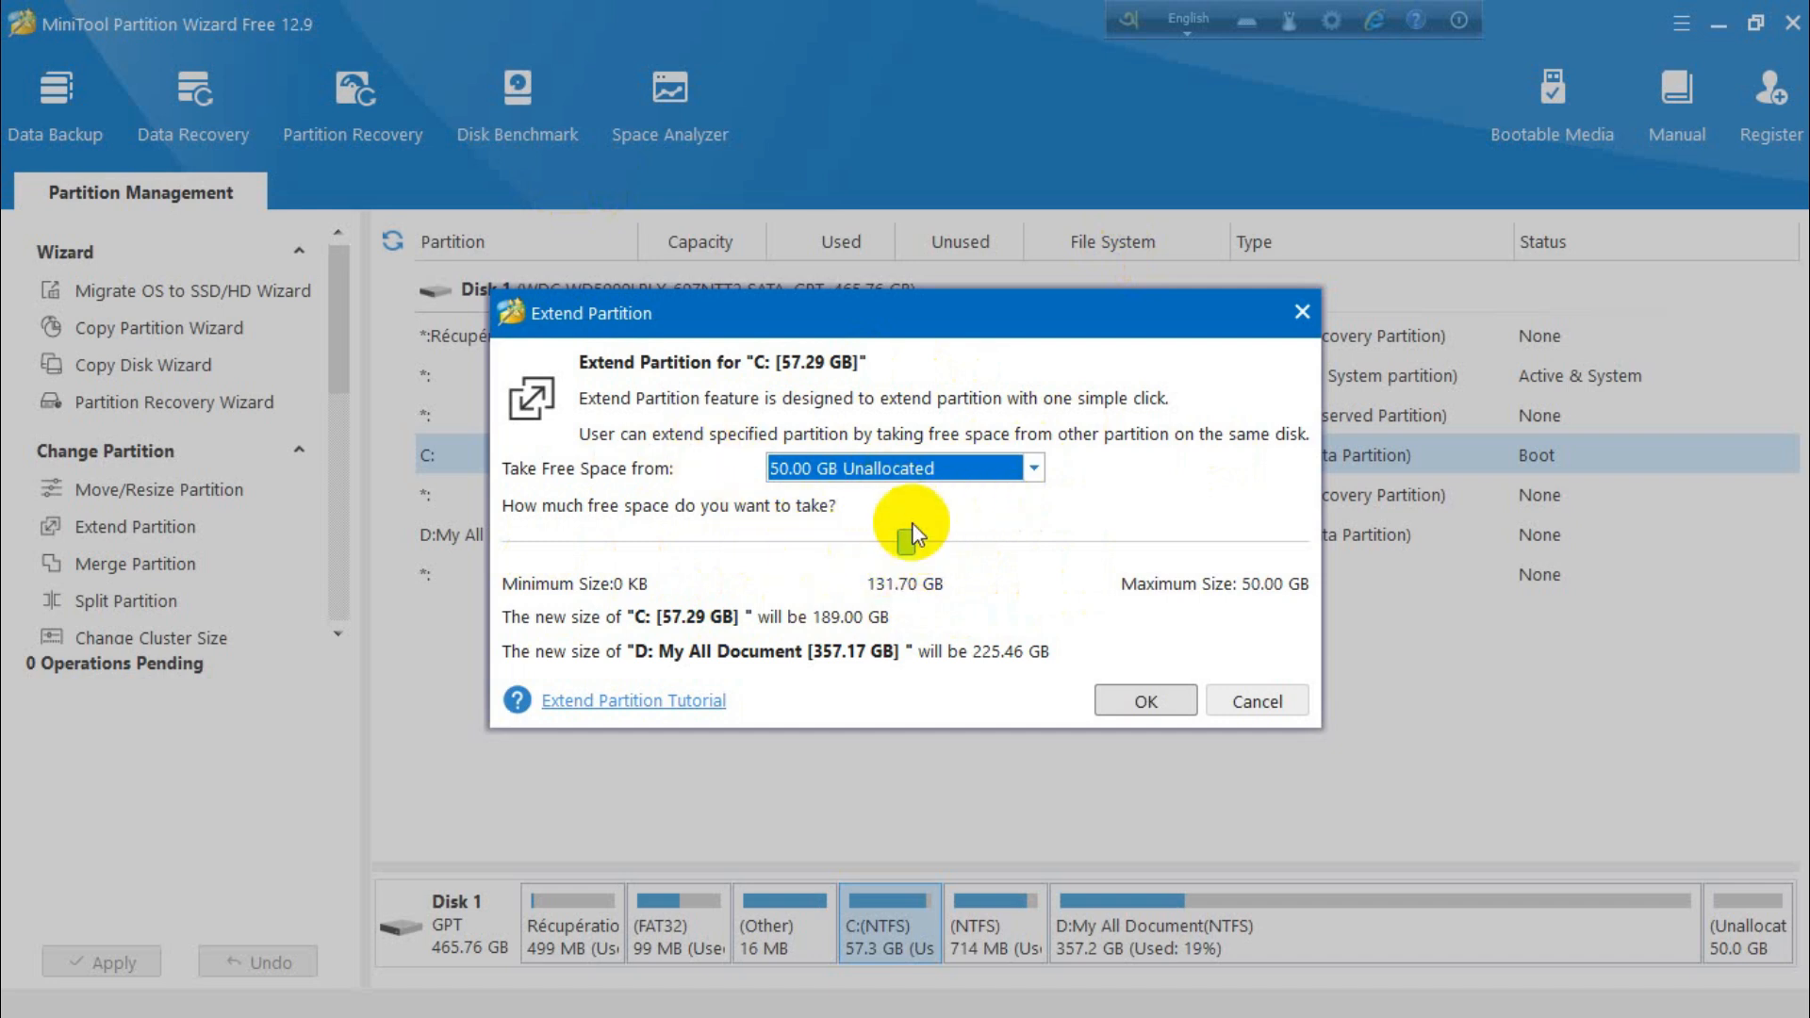
left_click_drag(907, 541, 1382, 551)
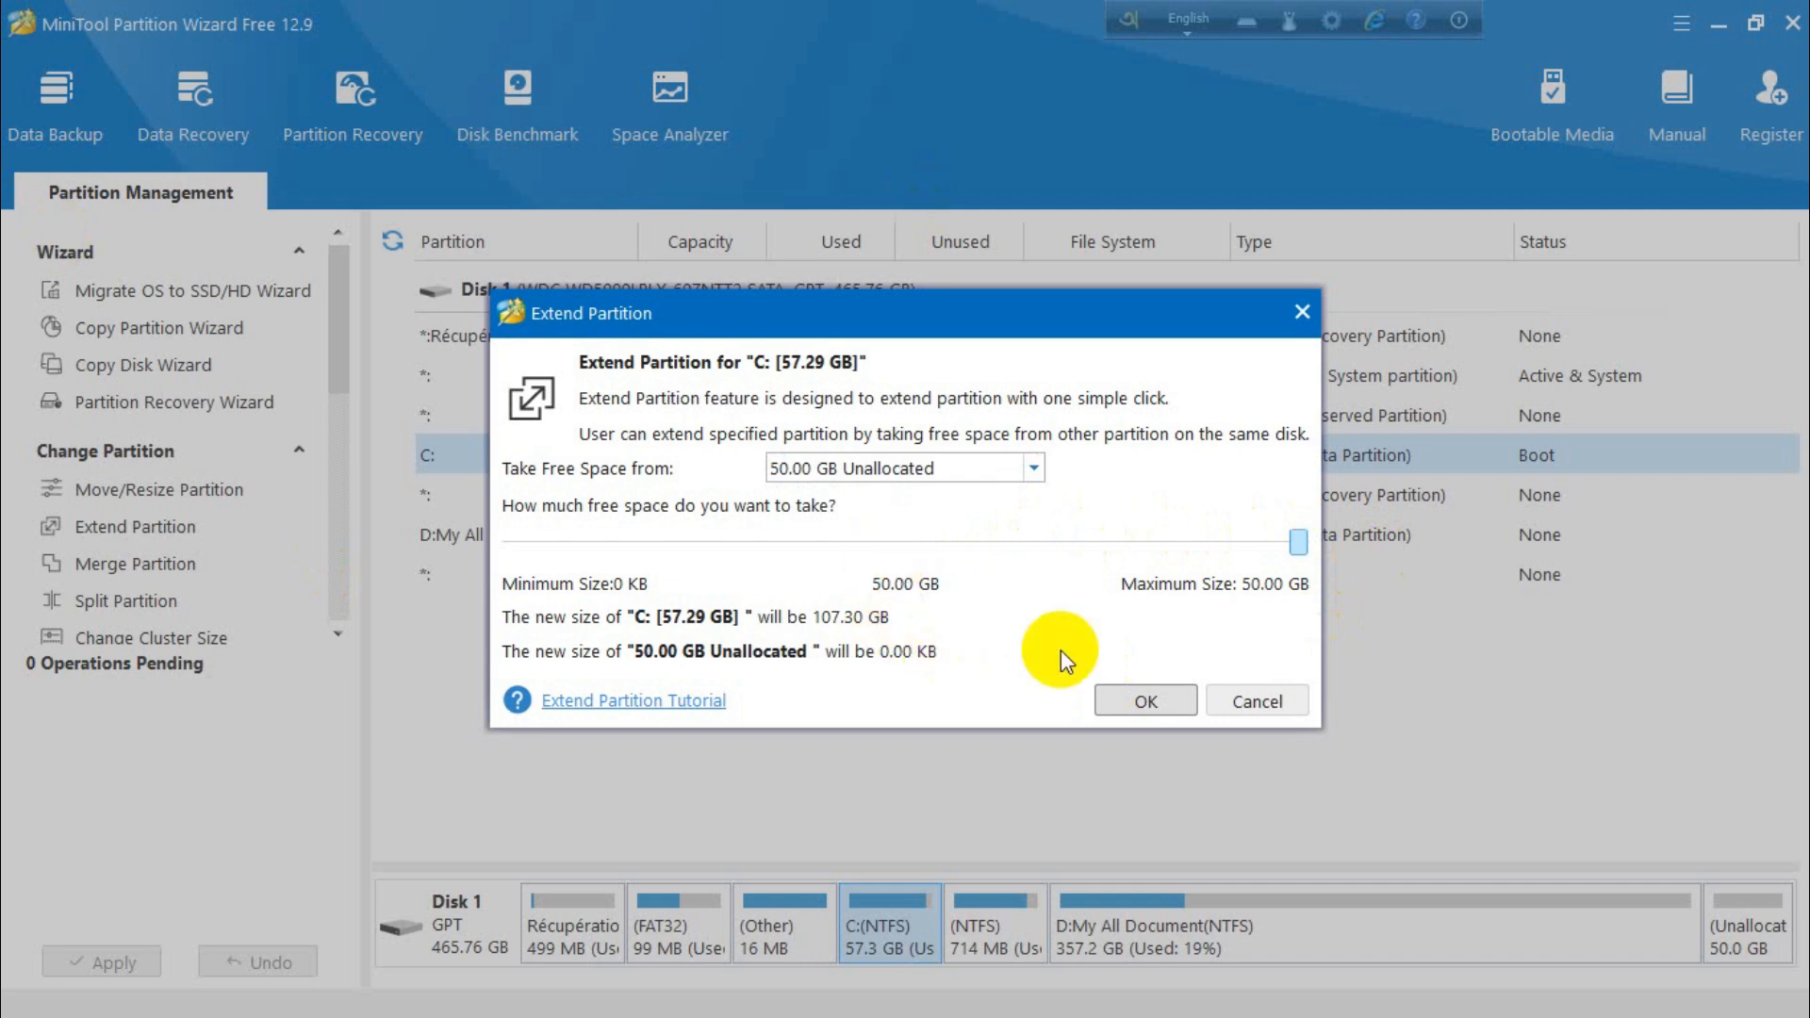
left_click(1148, 701)
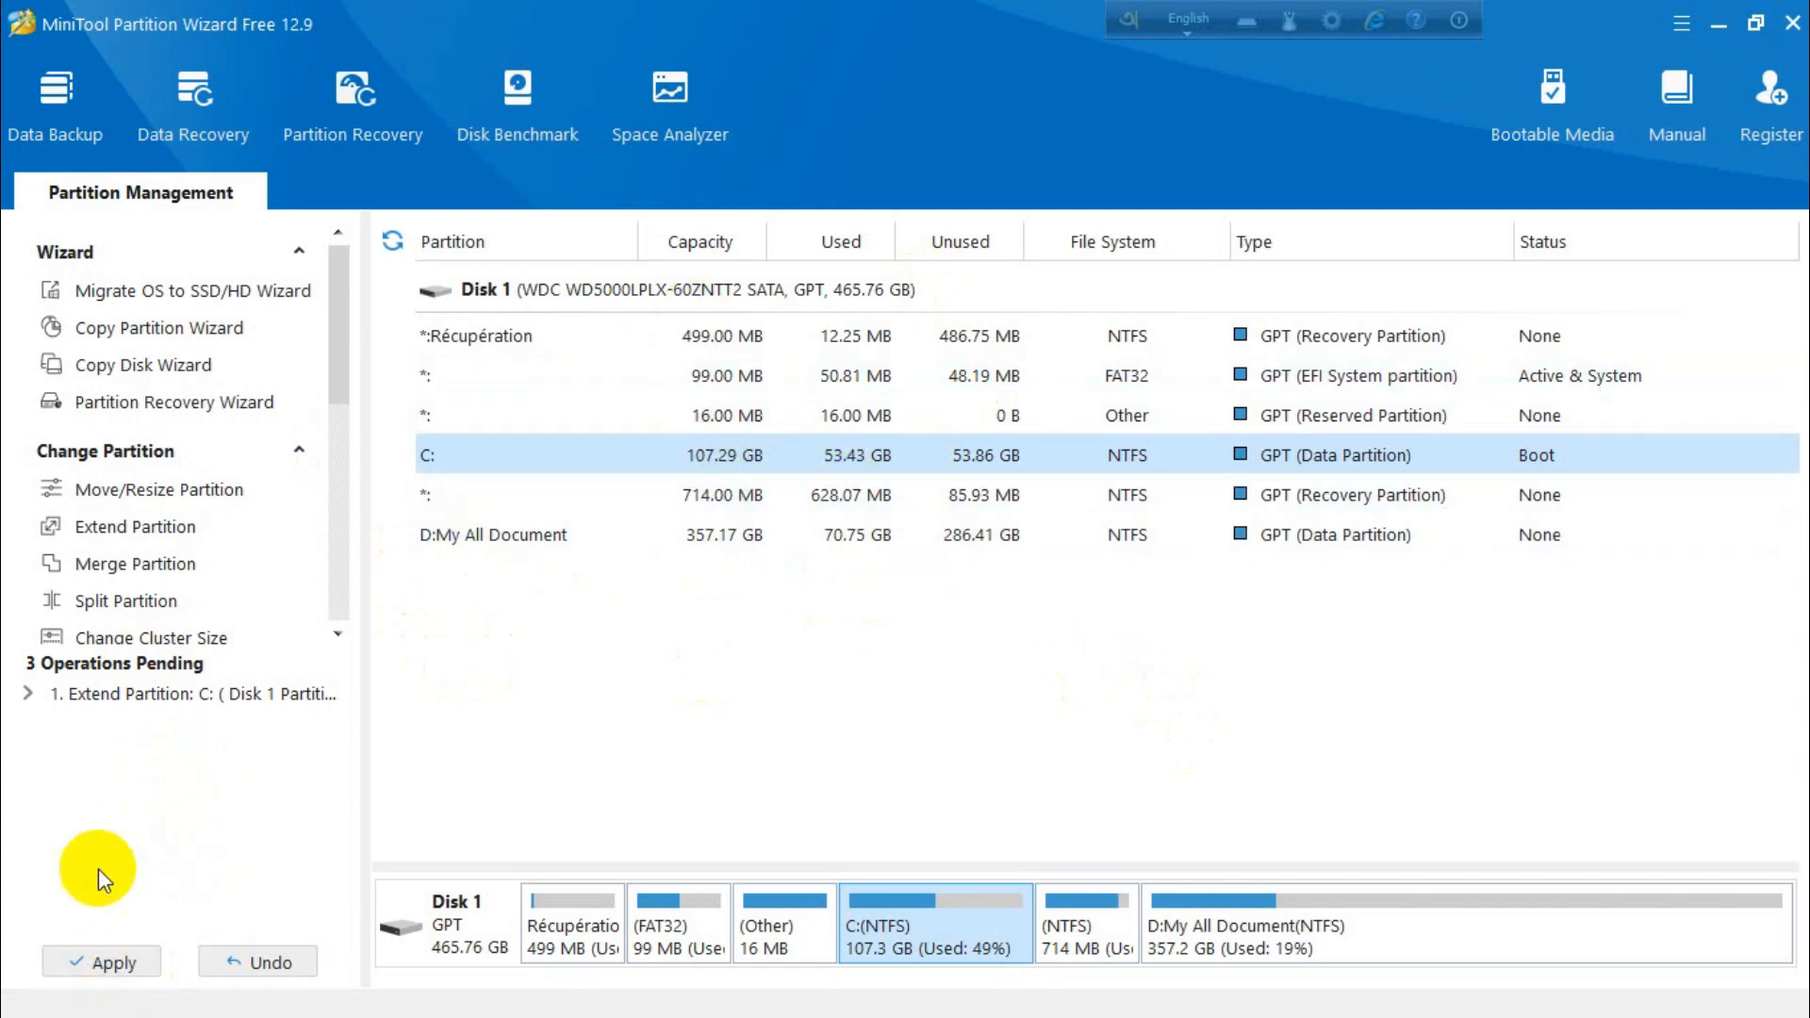
Apply all pending partition operations to Disk 1 and dismiss the completion message
left_click(113, 962)
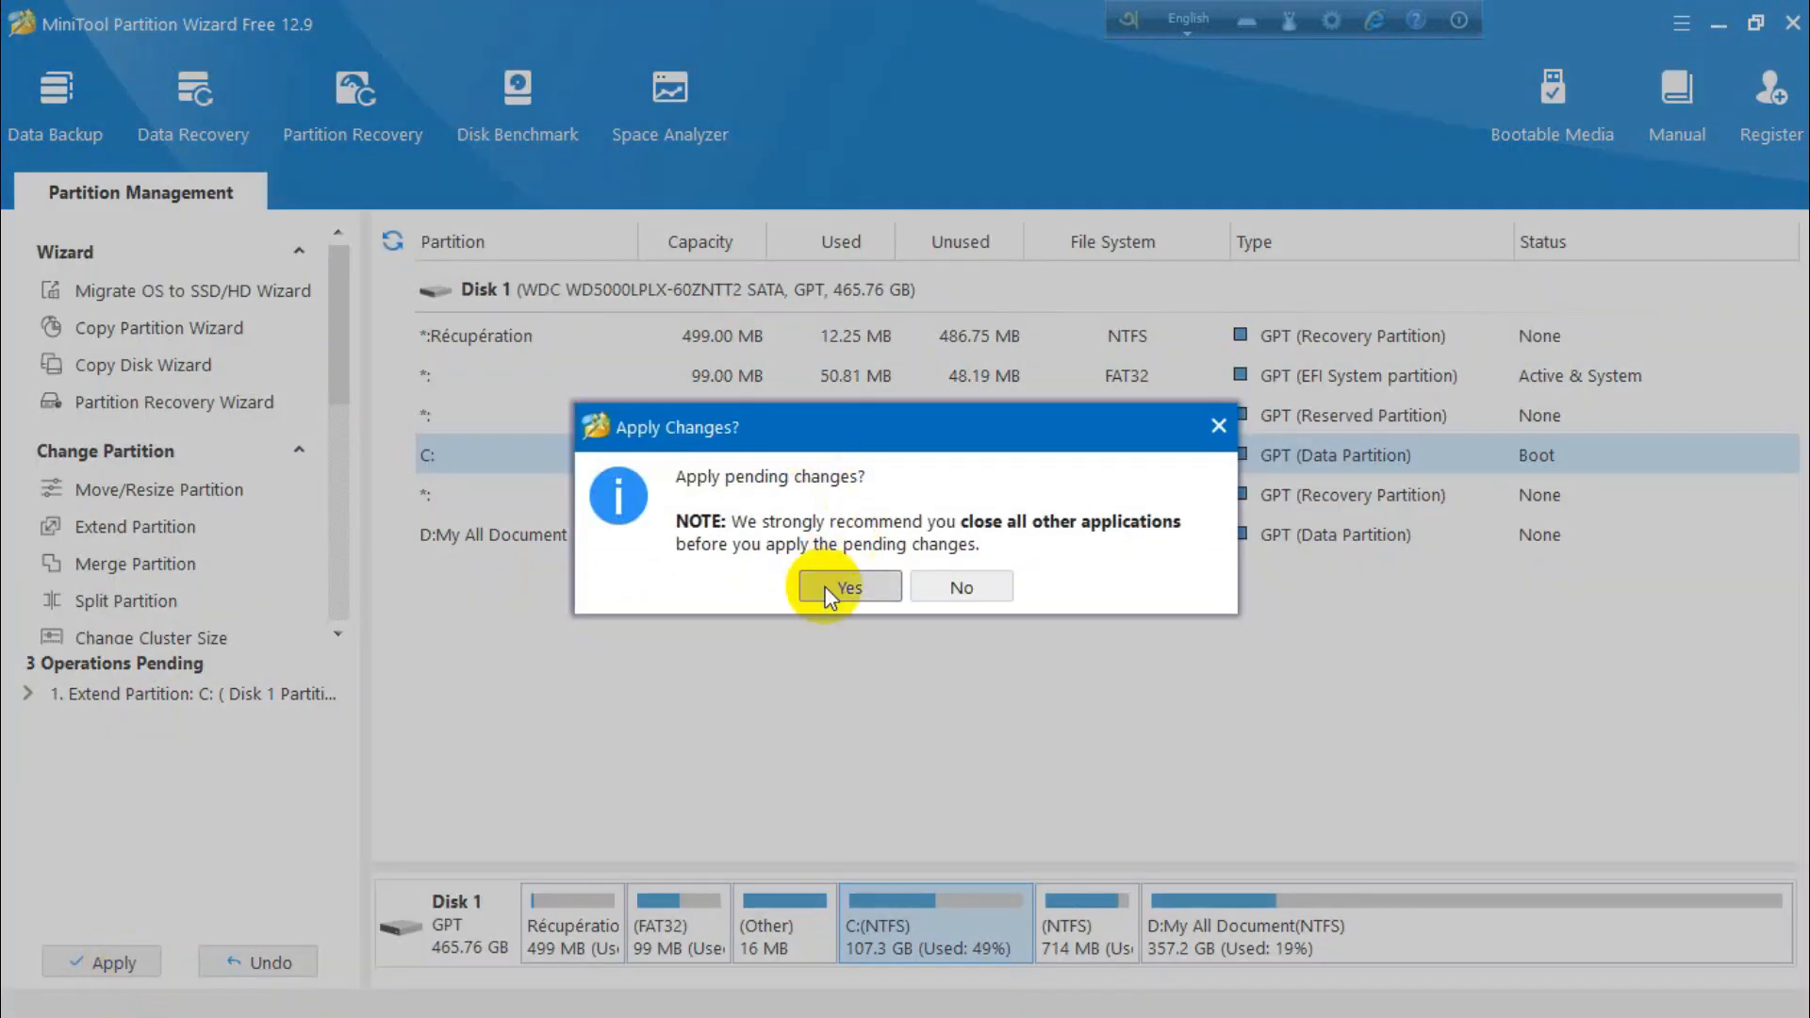
left_click(851, 587)
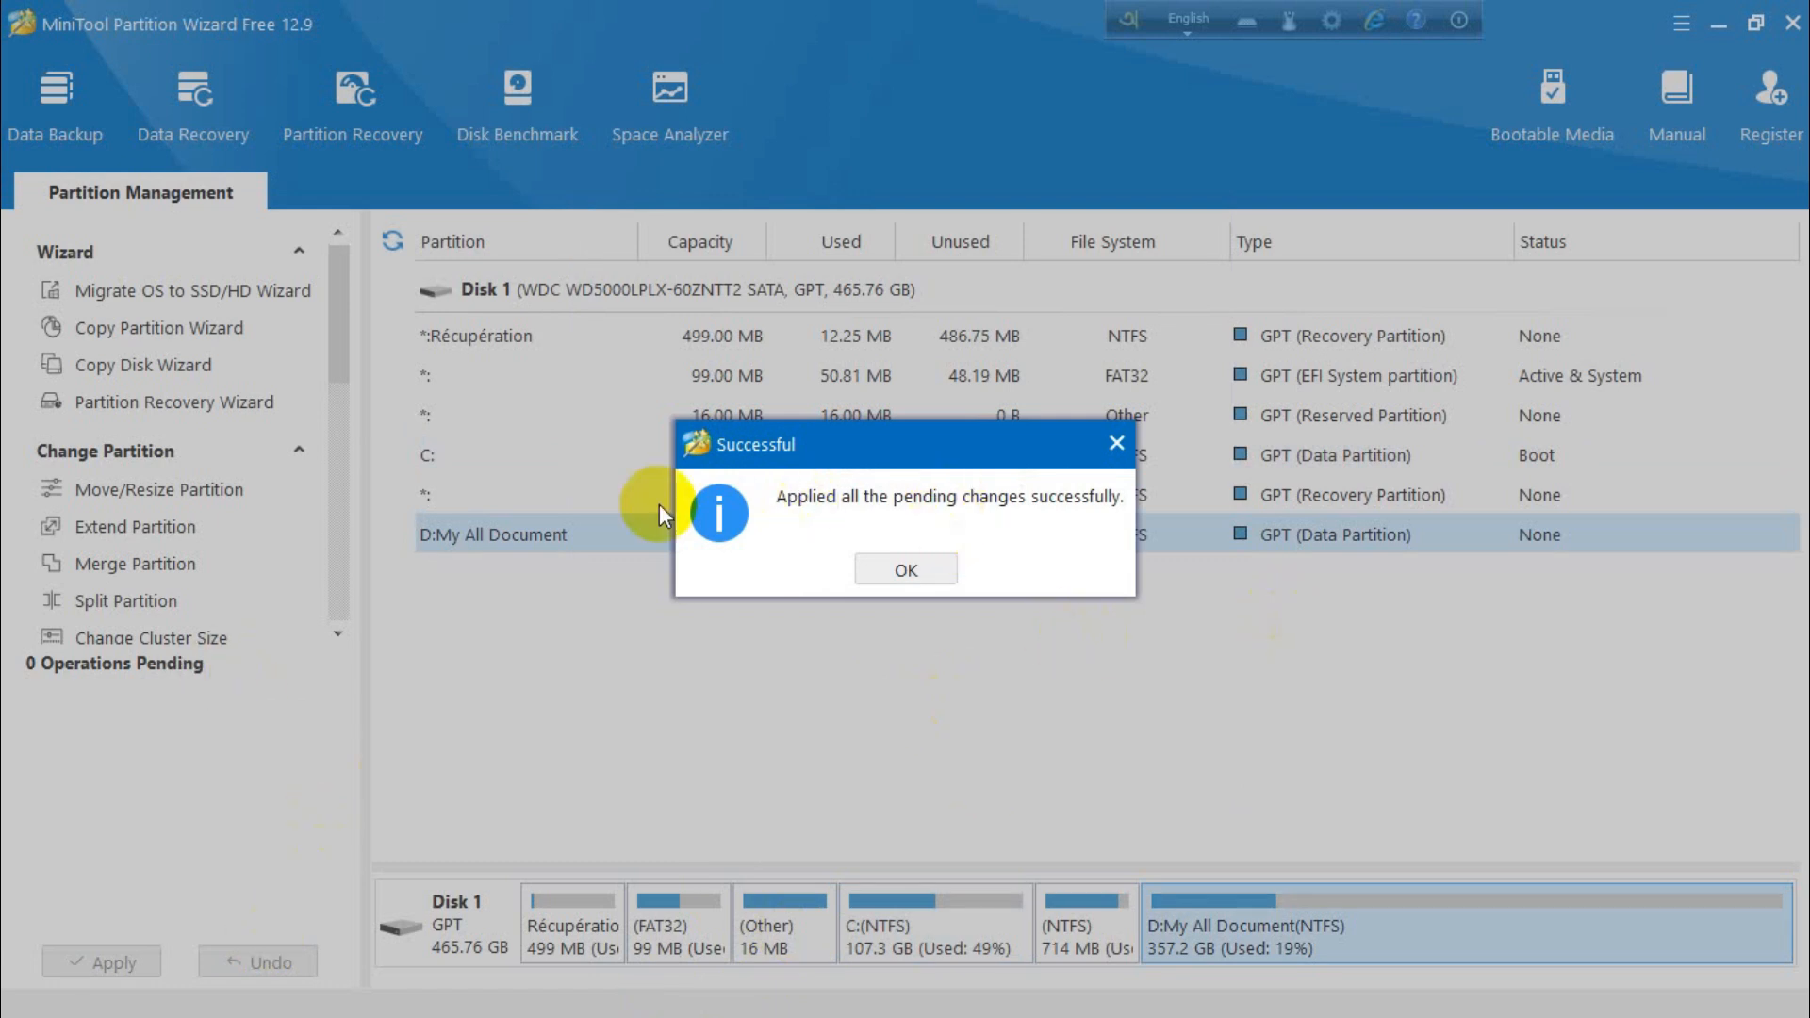
left_click(923, 583)
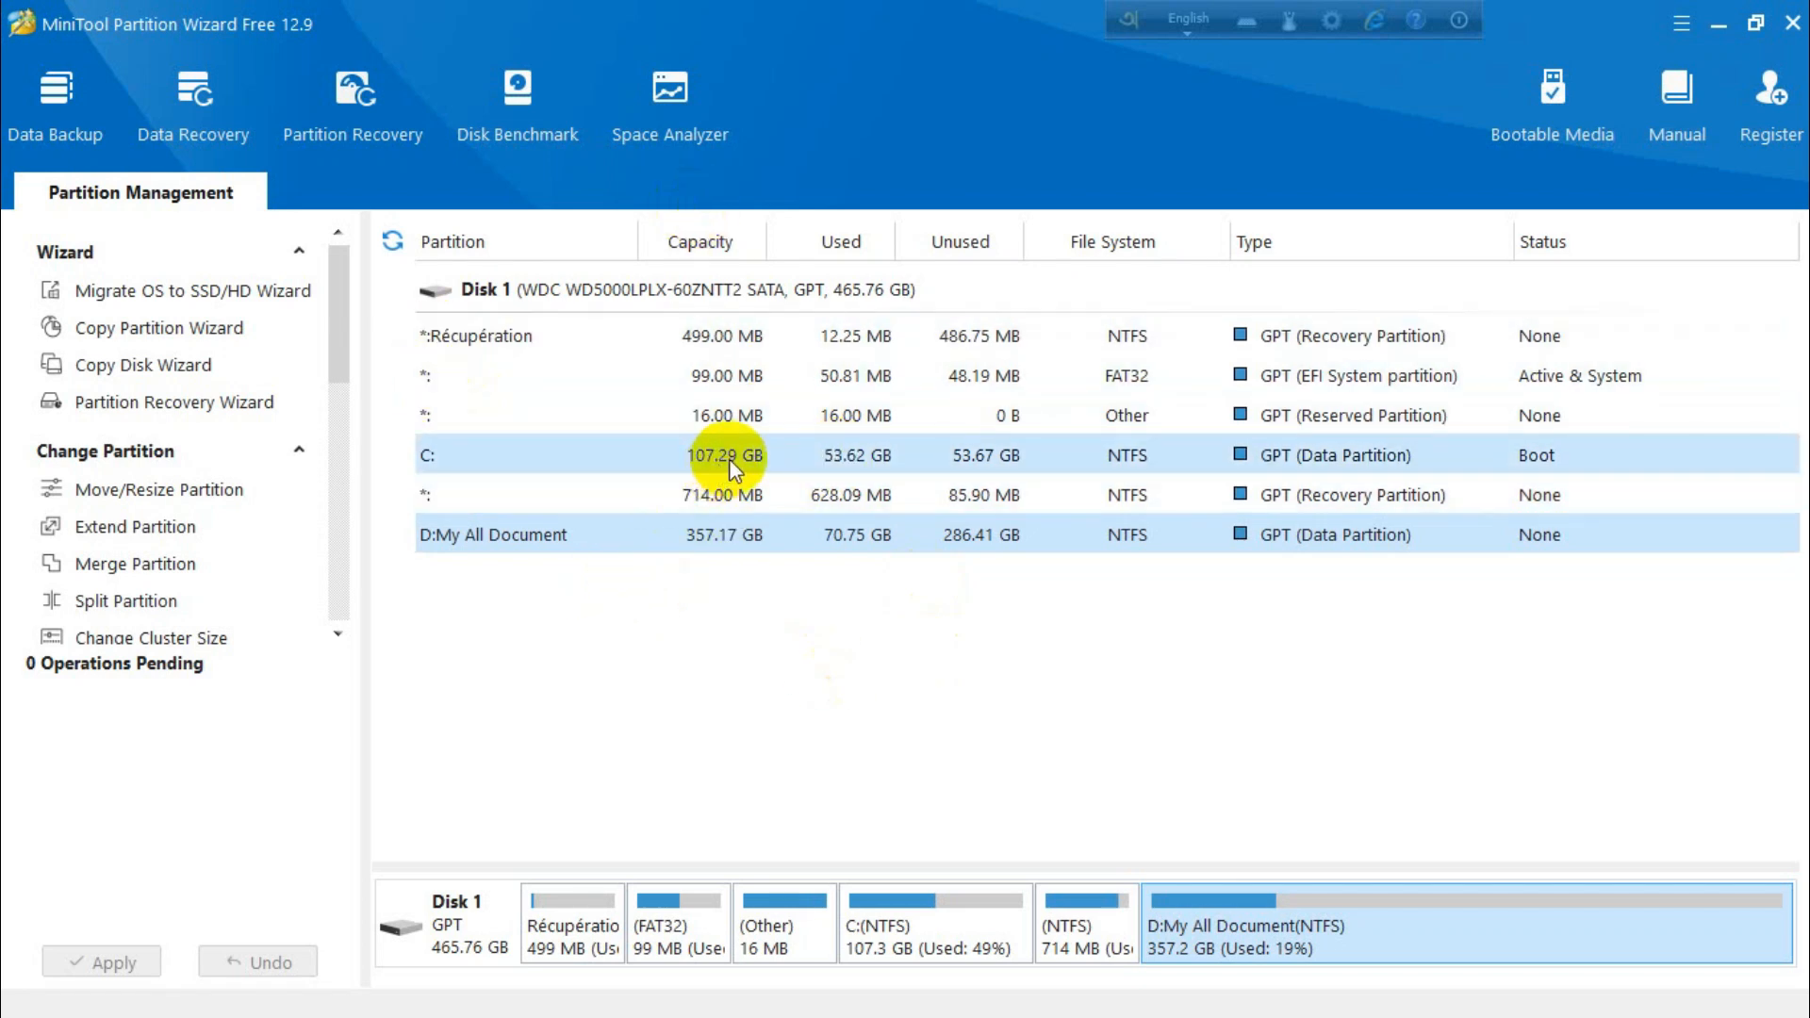
Quit MiniTool Partition Wizard and confirm closing the program
left_click(1722, 24)
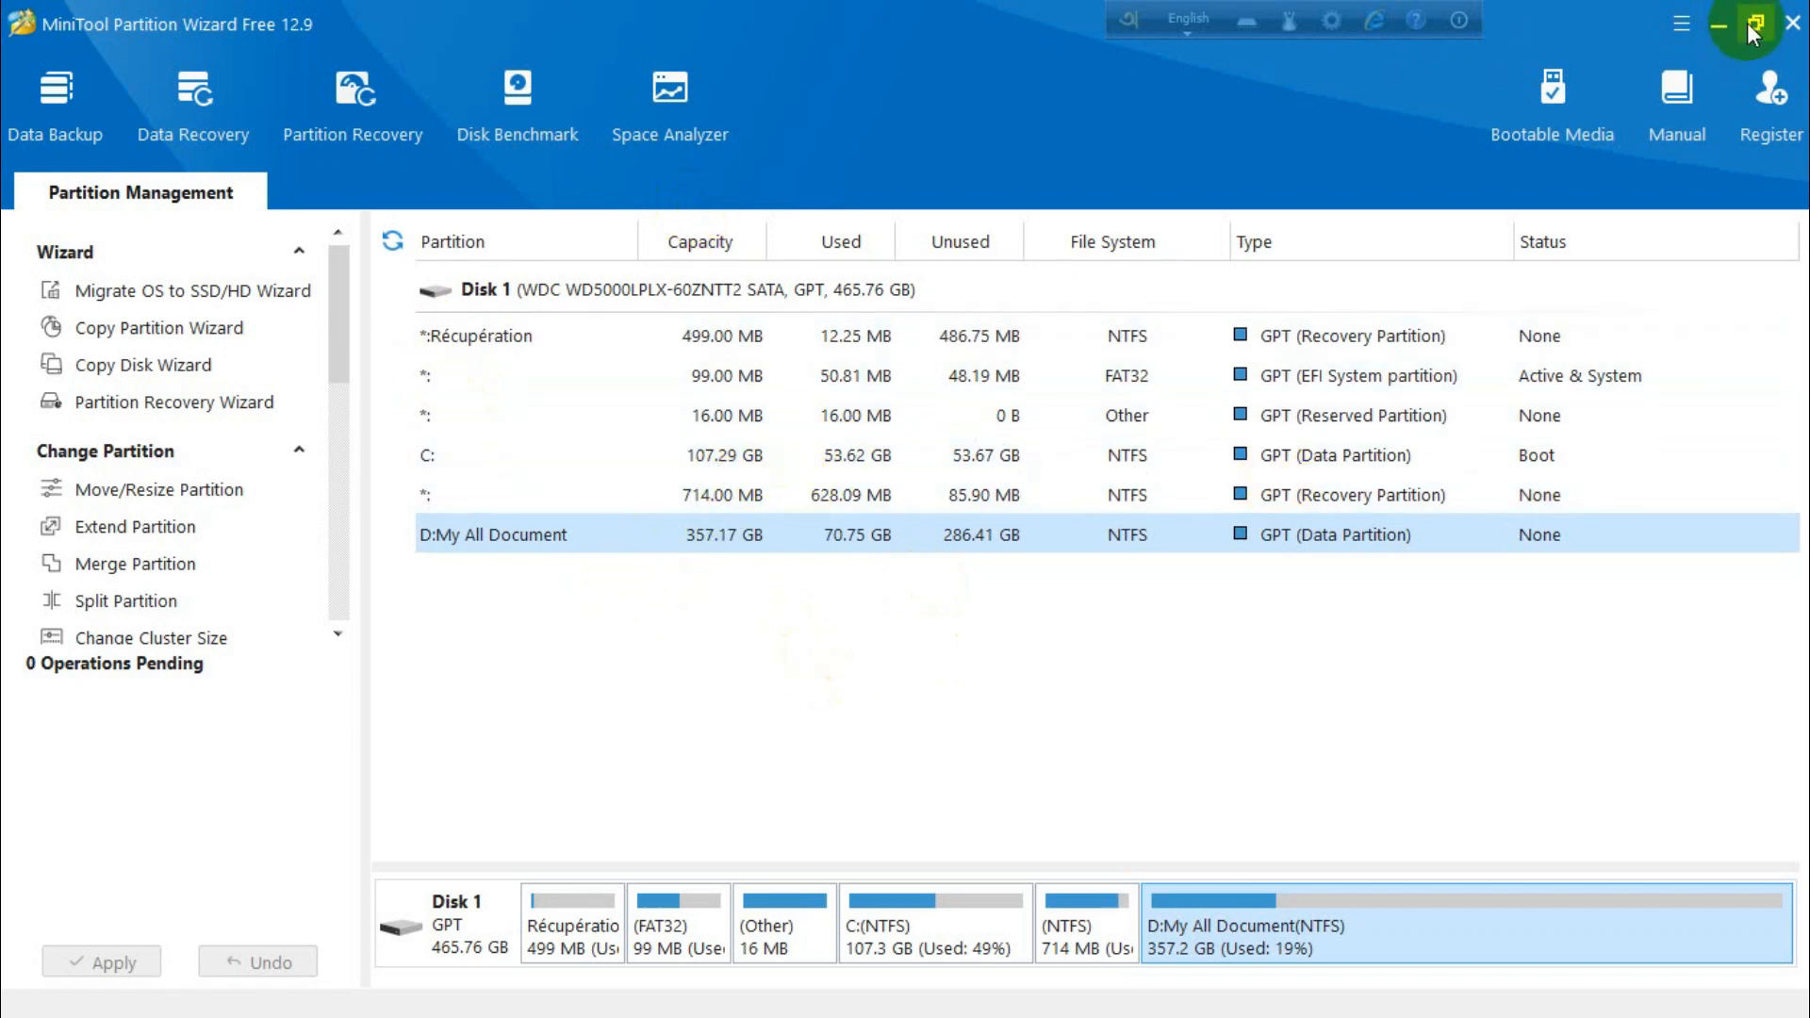
left_click(1794, 23)
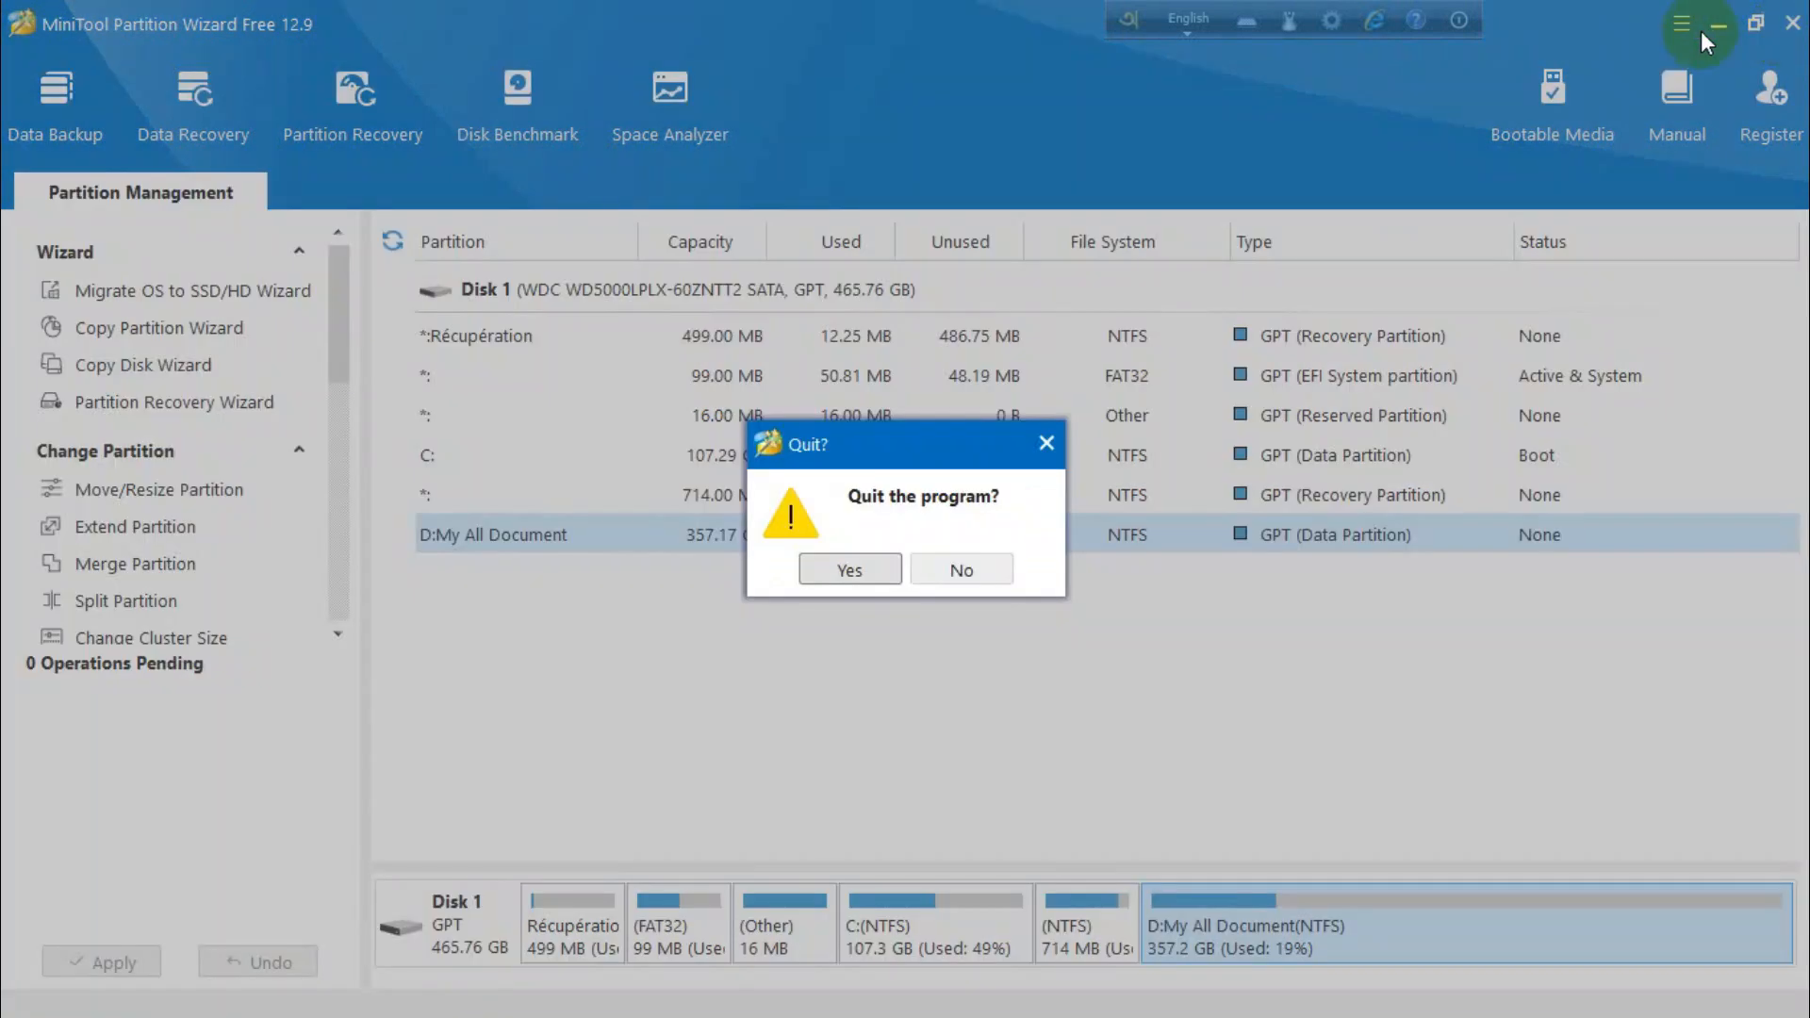
left_click(858, 569)
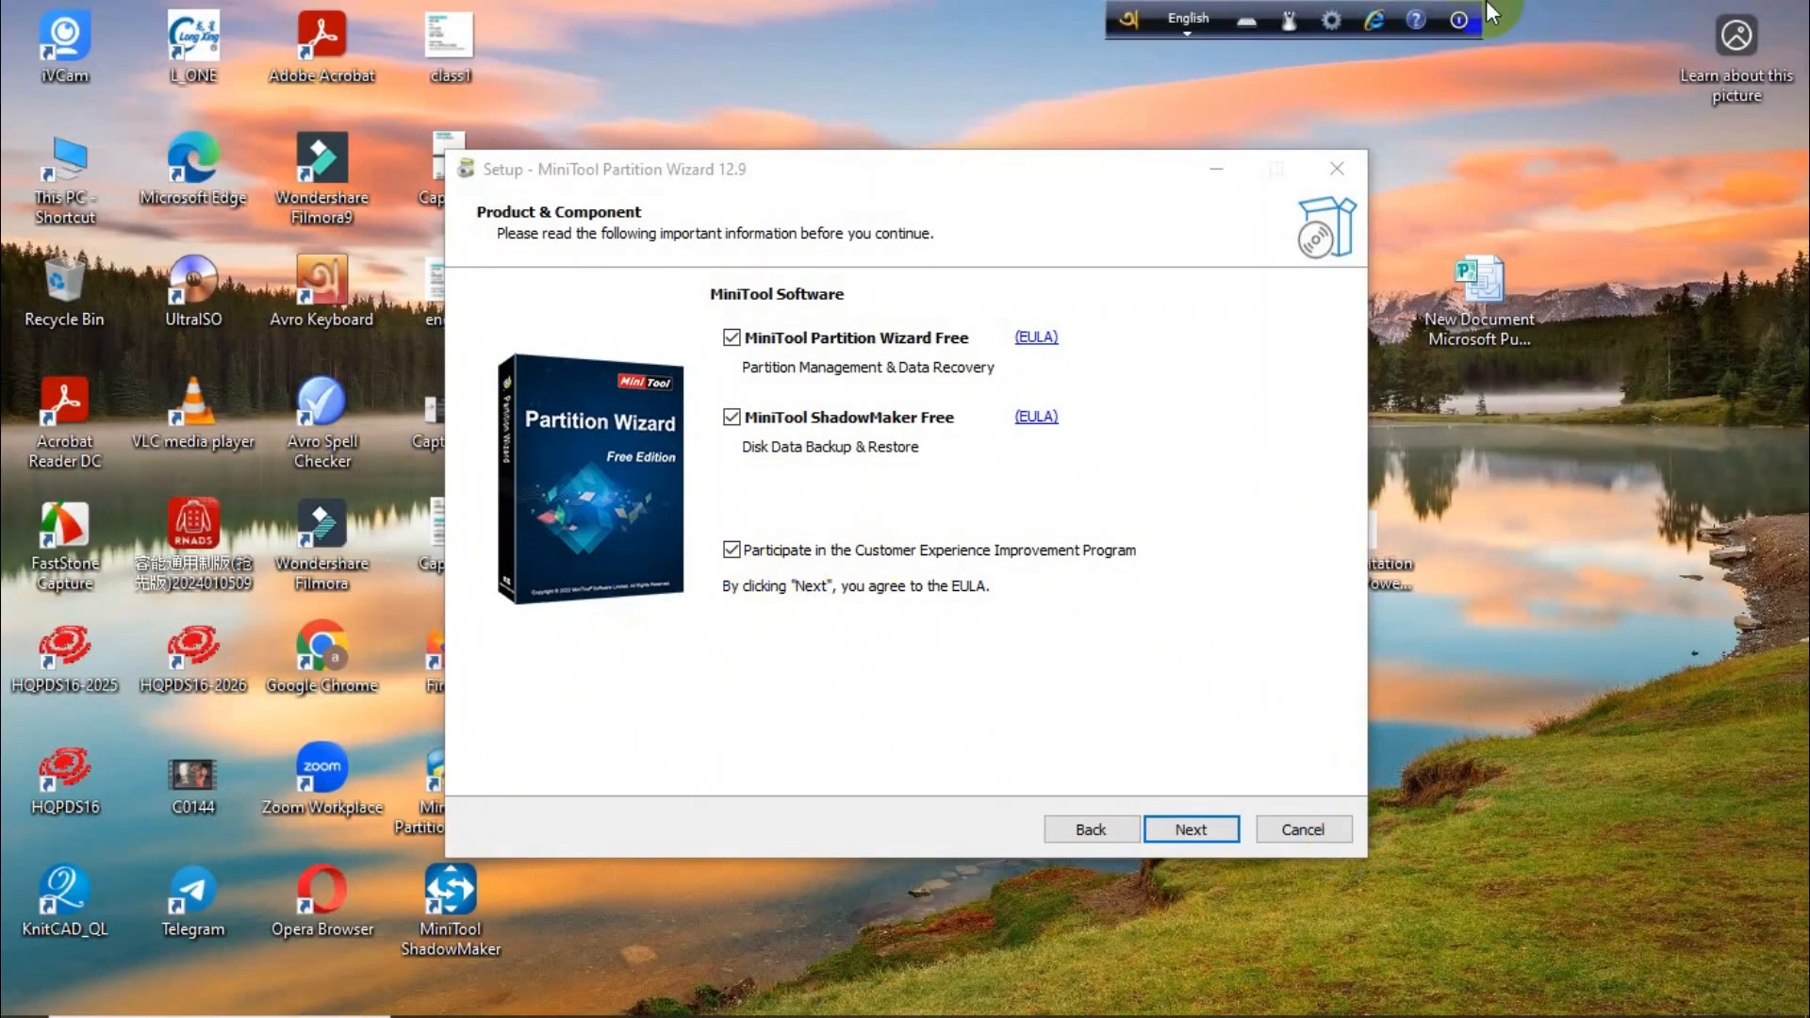
Exit the leftover MiniTool Partition Wizard setup without installing, and open This PC to check the sizes of drives C: and D:
left_click_drag(1354, 155, 1350, 163)
left_click(1333, 173)
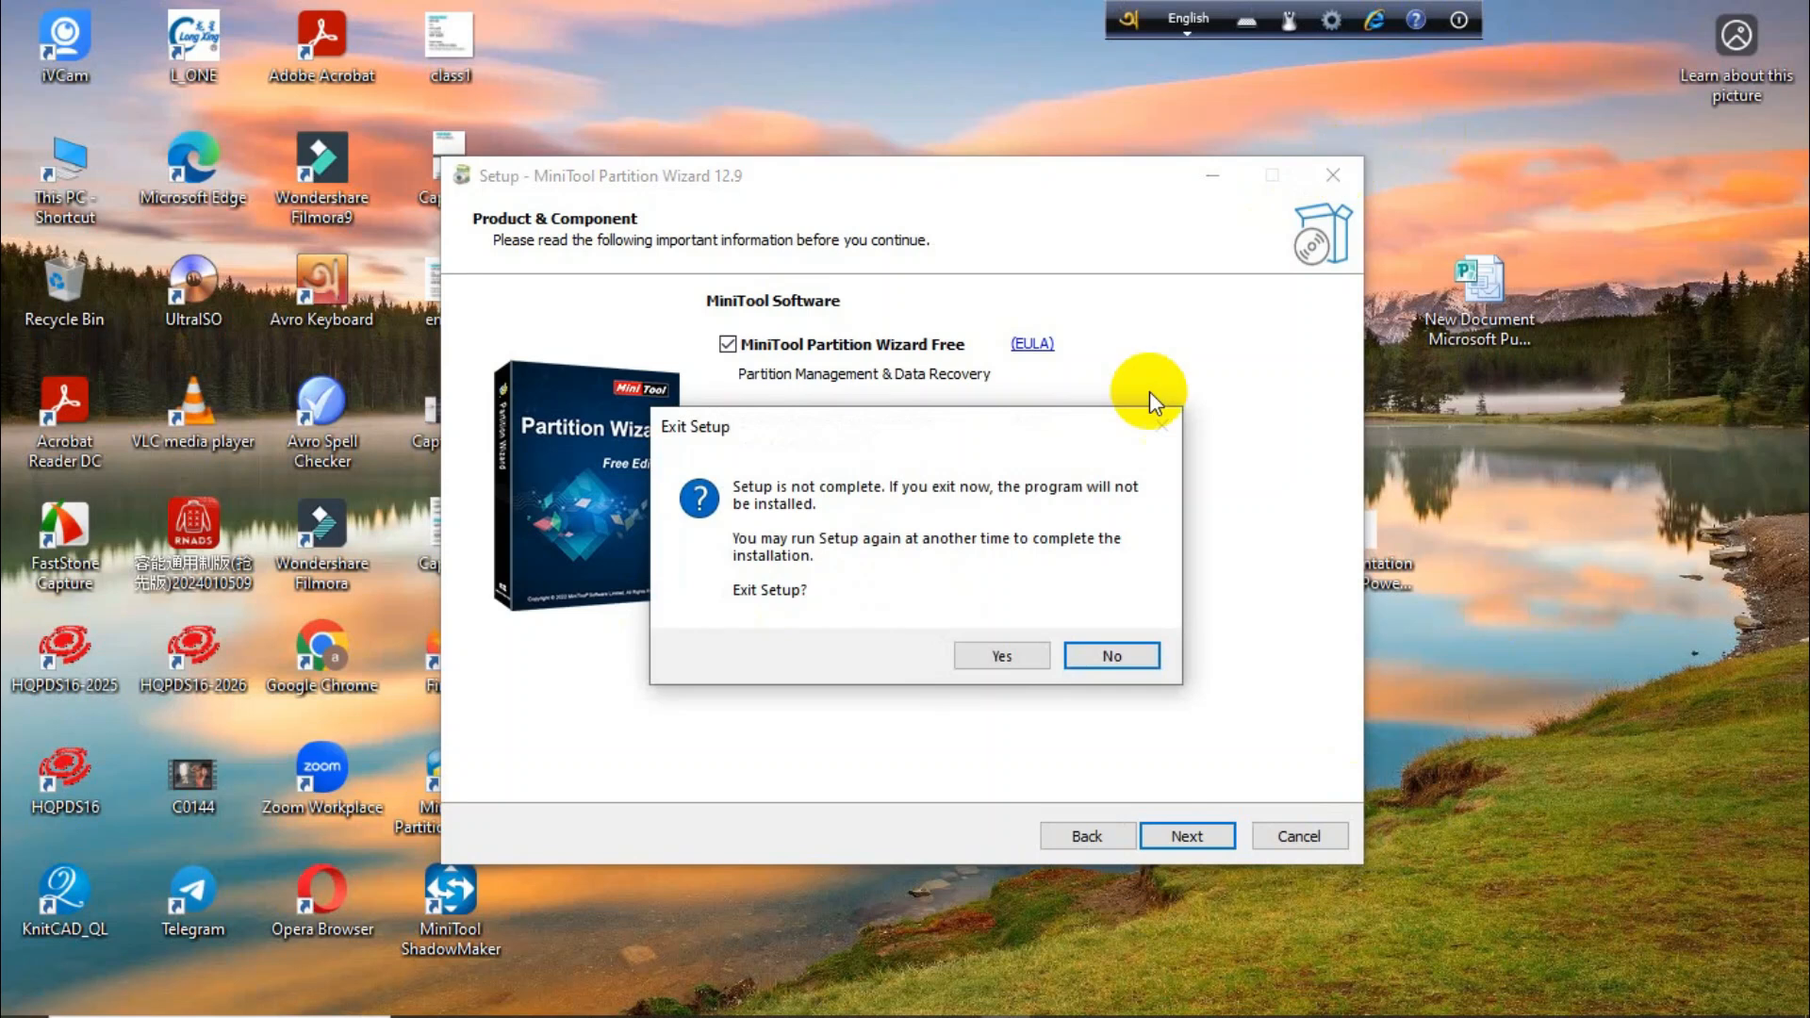
left_click(1044, 662)
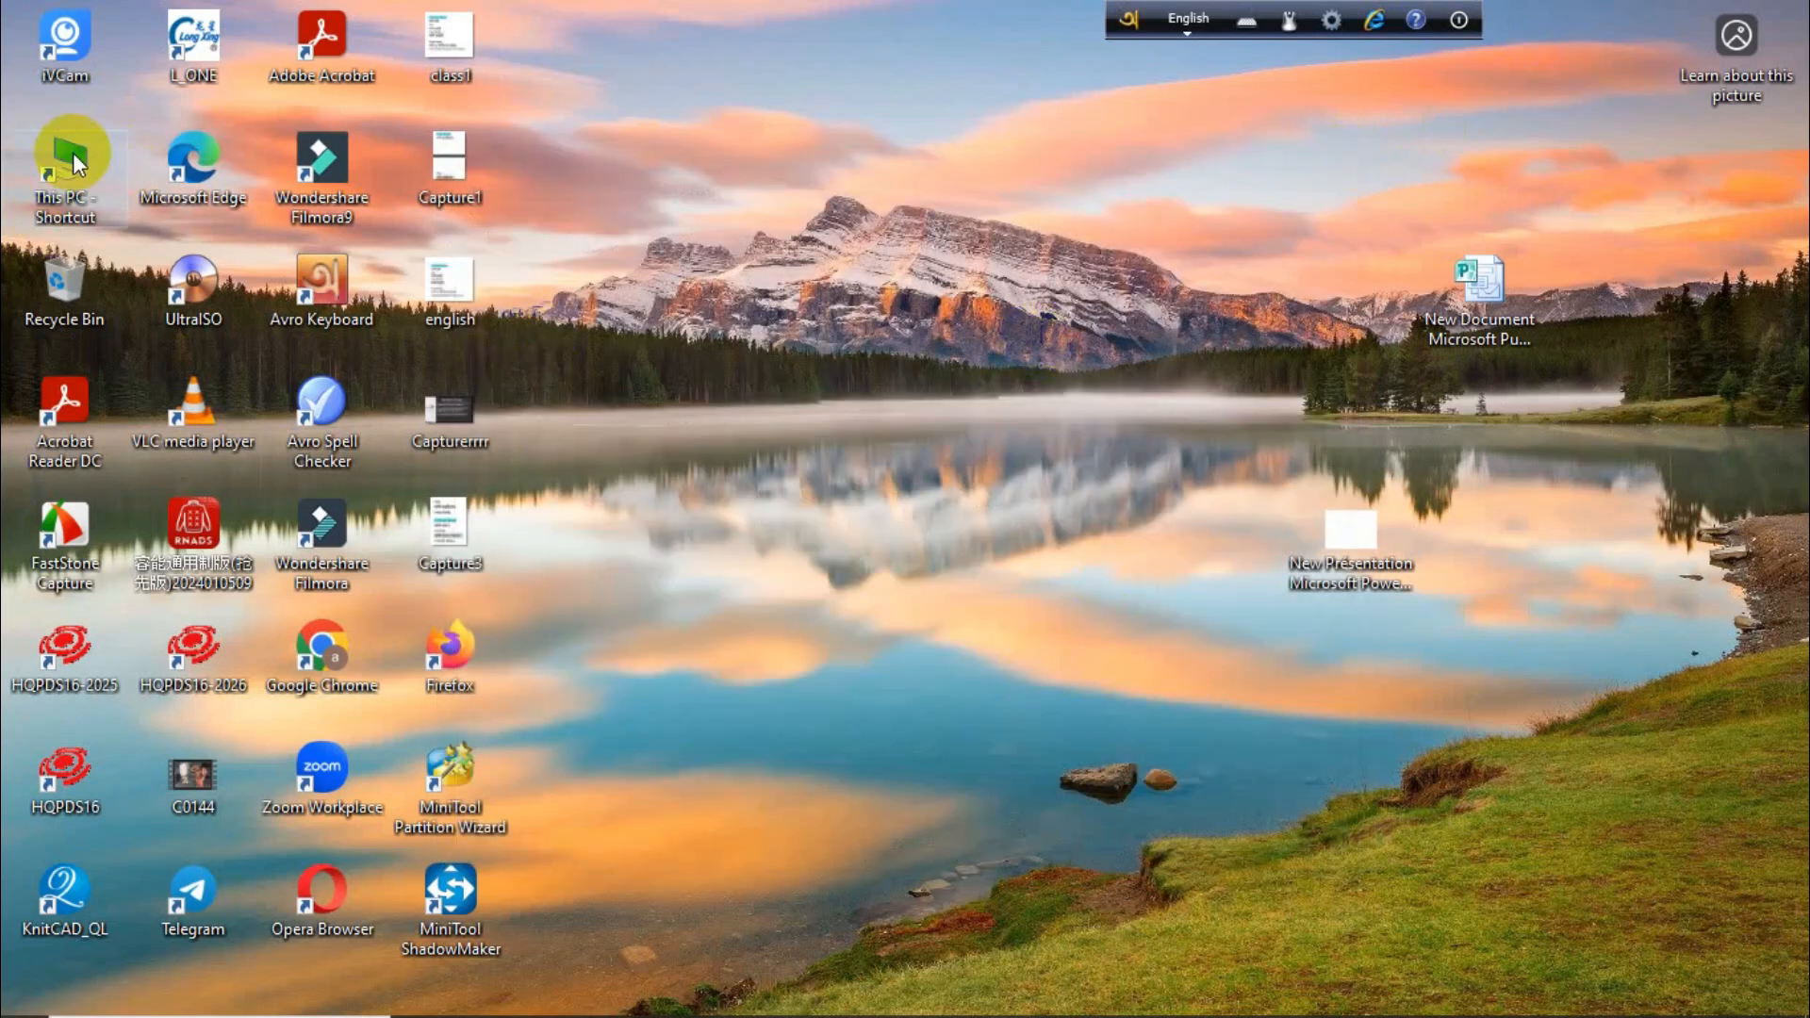
double_click(60, 165)
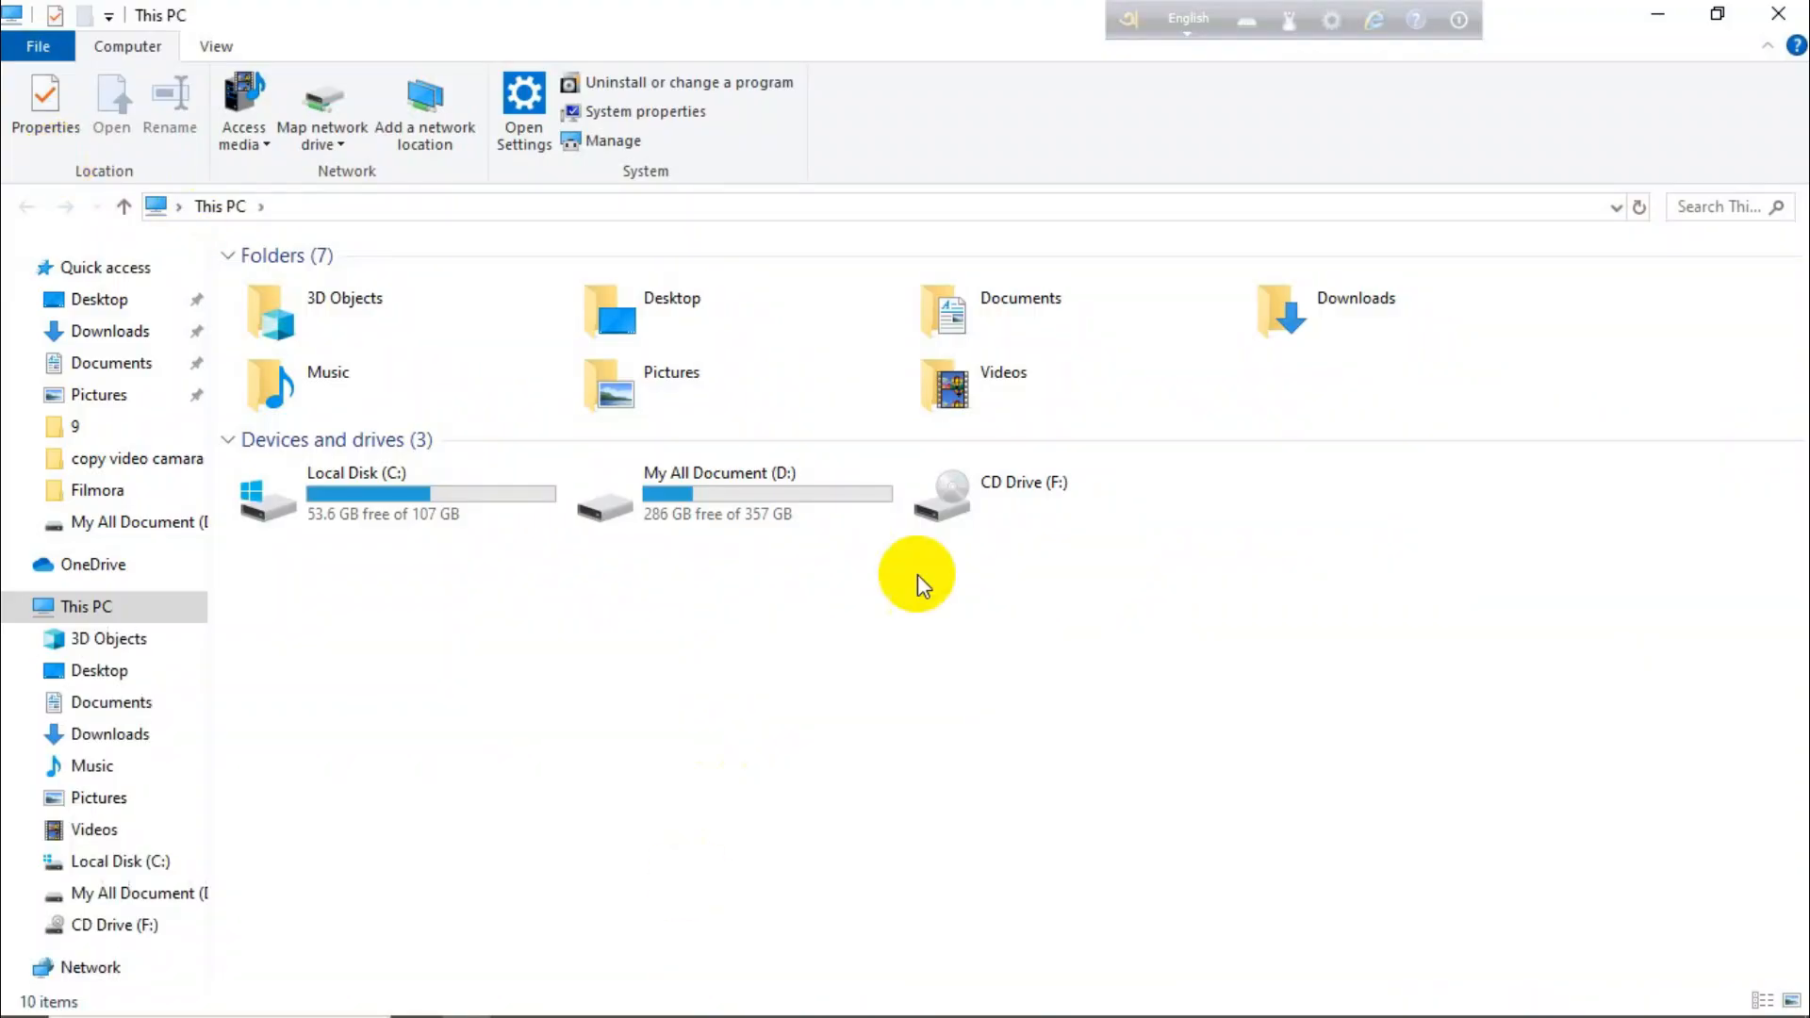